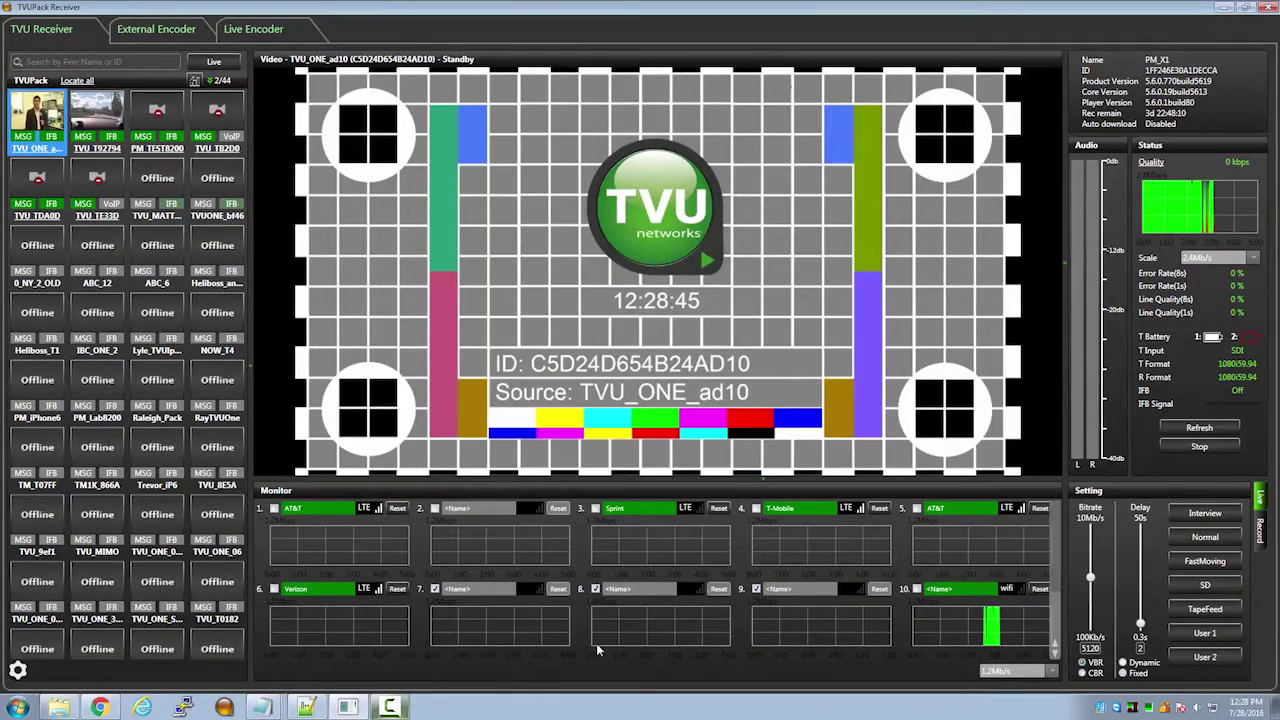
Put the TVU_ONE_ad10 feed live so the presenter's camera replaces the standby test pattern.
{"action": "left_click", "coordinate": [215, 63]}
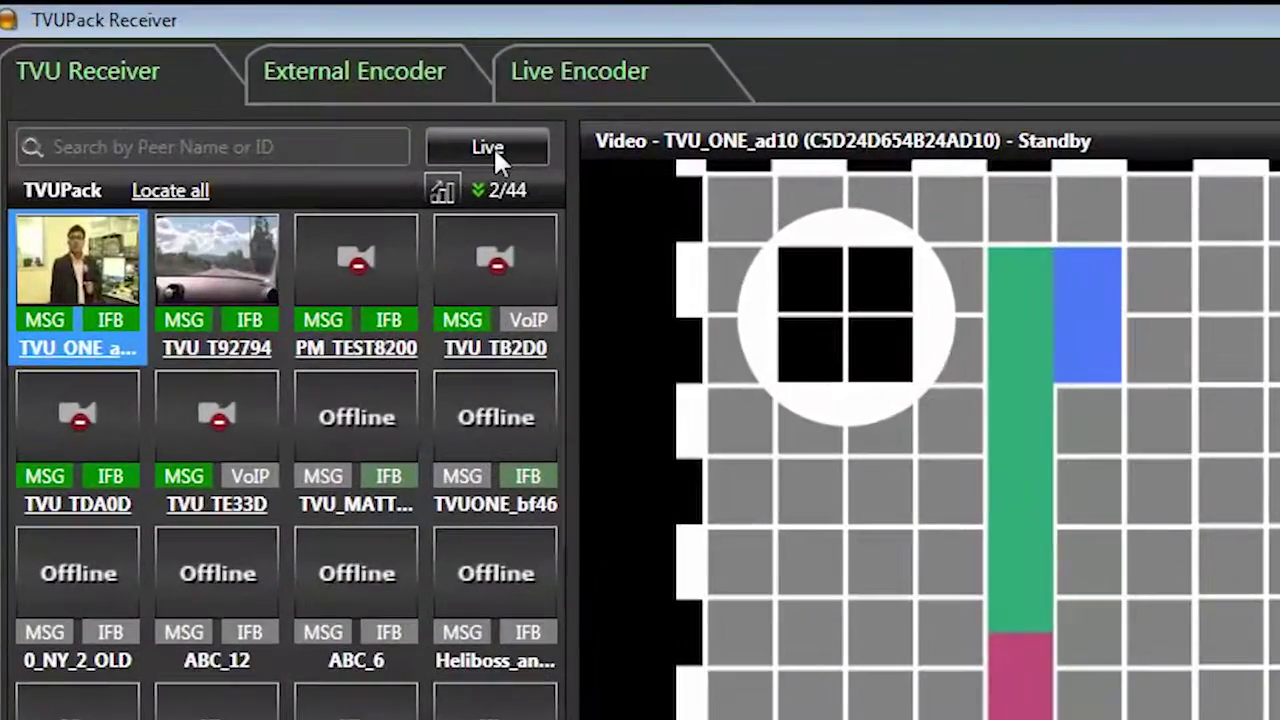
{"action": "left_click", "coordinate": [216, 63]}
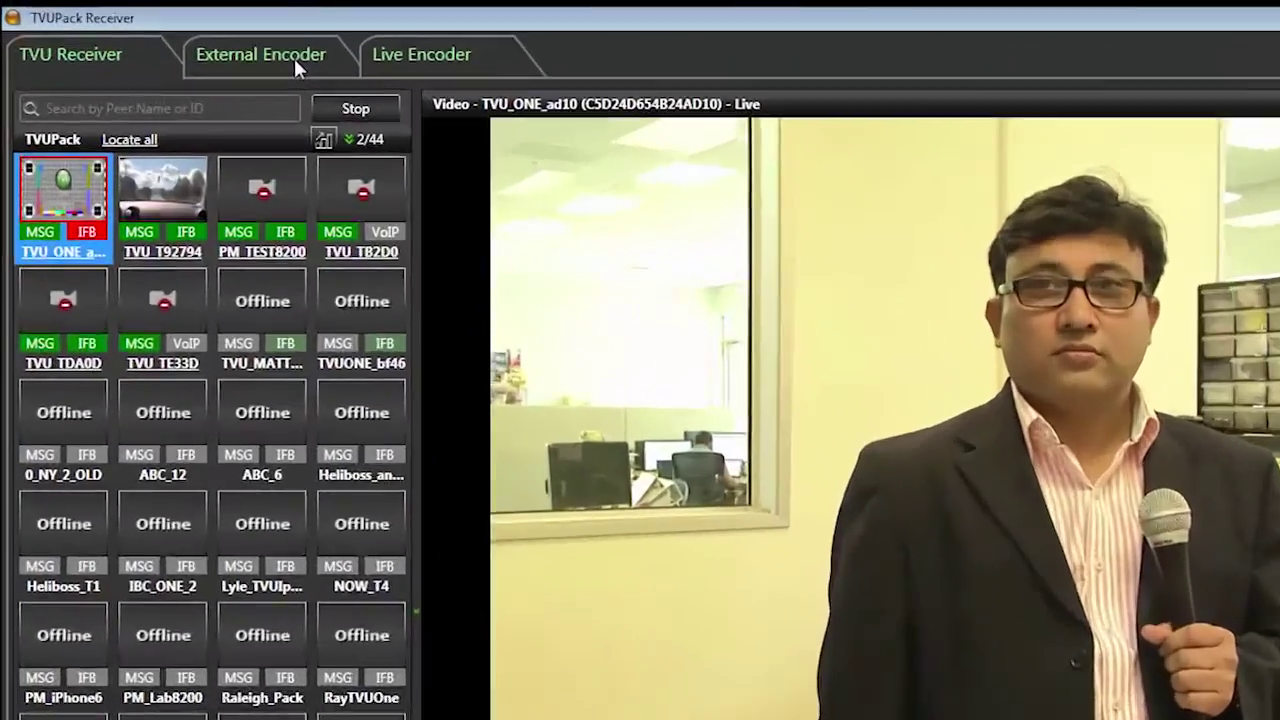
Switch to the External Encoder page listing the encoder slots and their output settings.
{"action": "left_click", "coordinate": [177, 32]}
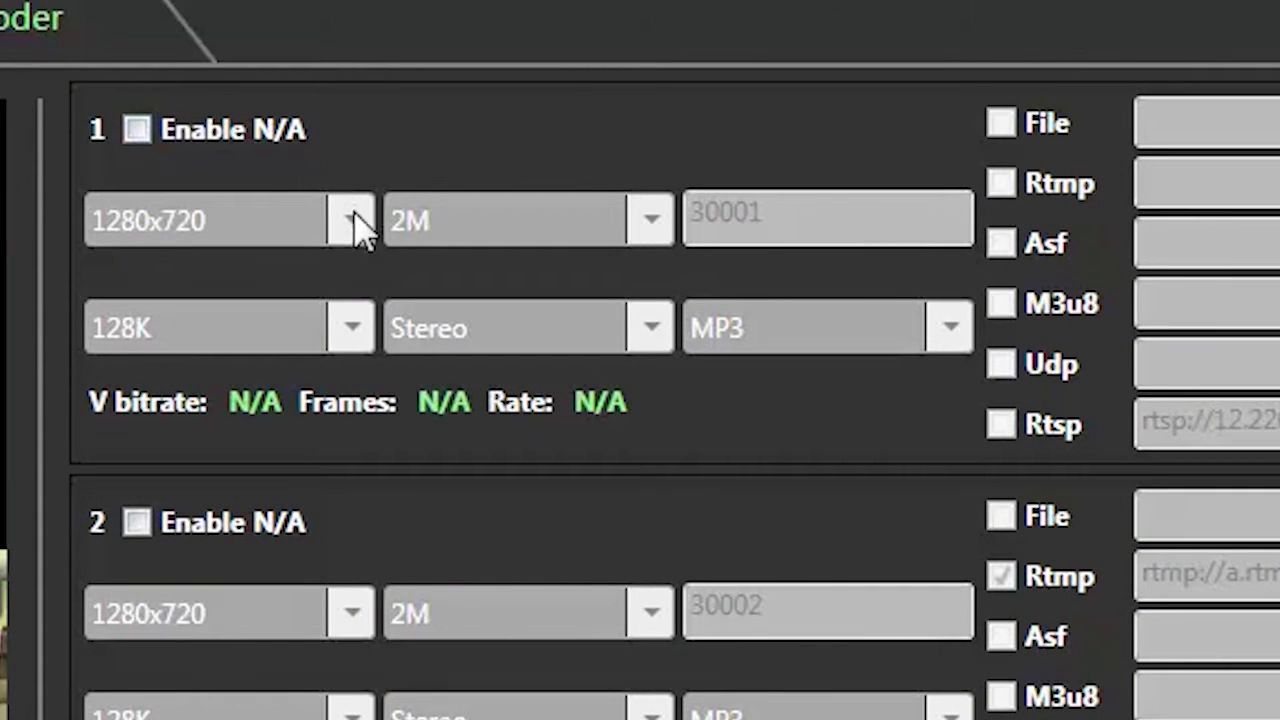
Enable encoder 1 at 1280x720 and 2M bitrate, with Rtmp output ticked.
{"action": "left_click", "coordinate": [138, 130]}
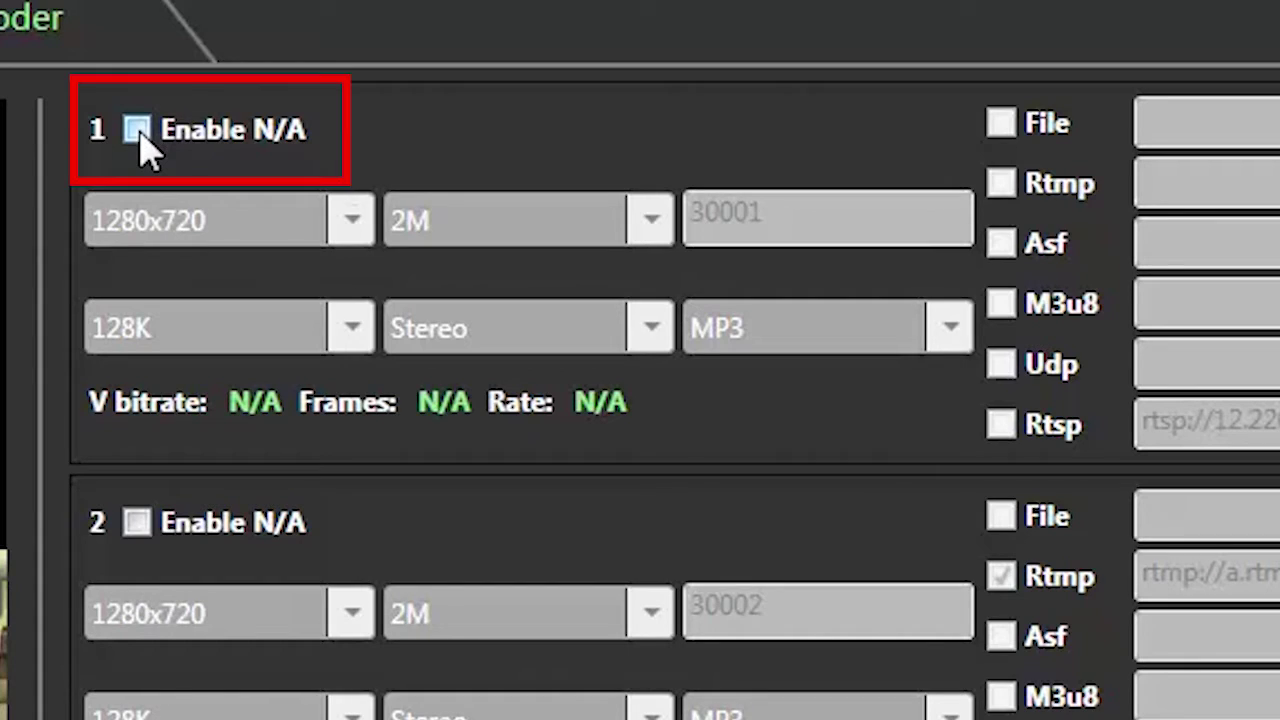
{"action": "left_click", "coordinate": [351, 216]}
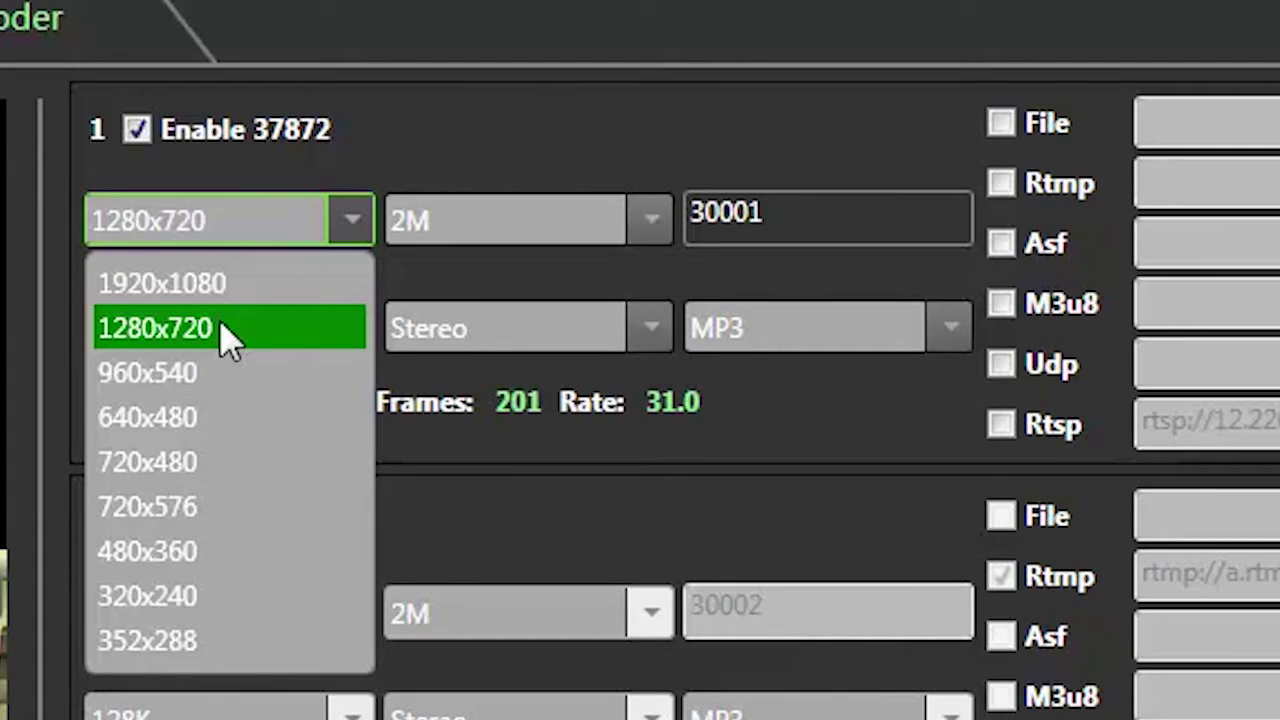
{"action": "left_click", "coordinate": [597, 232]}
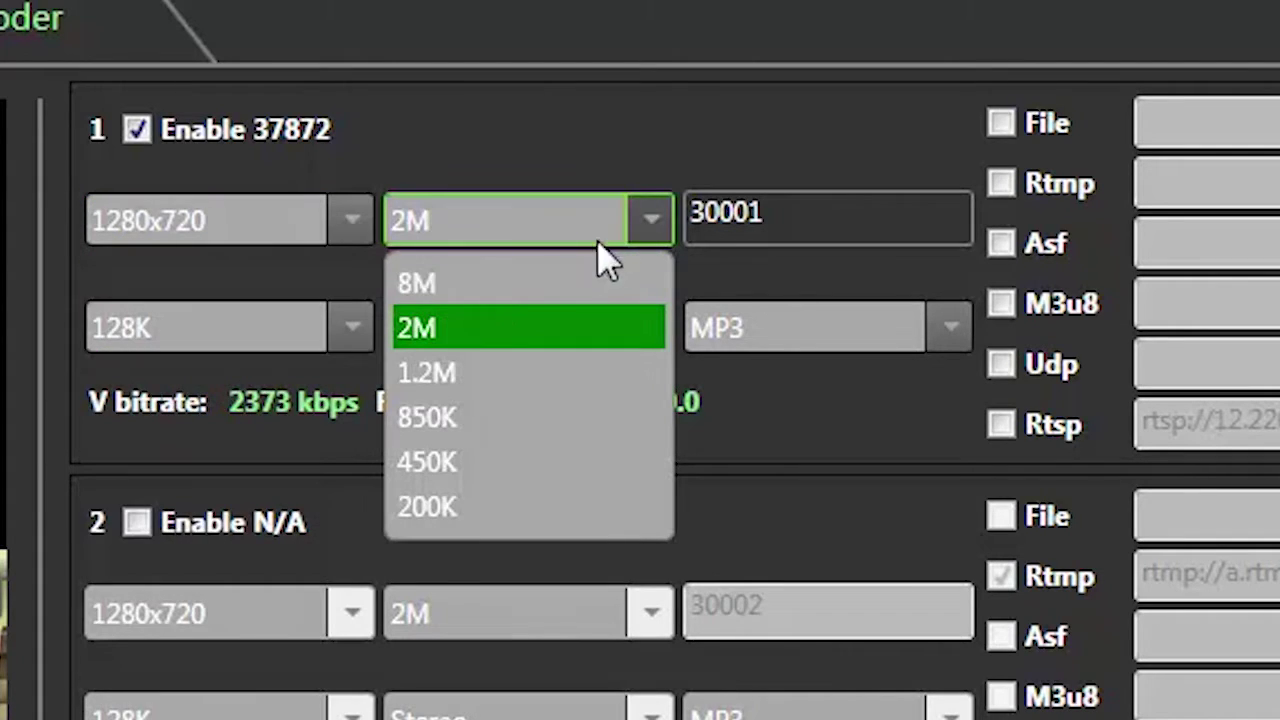
{"action": "left_click", "coordinate": [477, 320]}
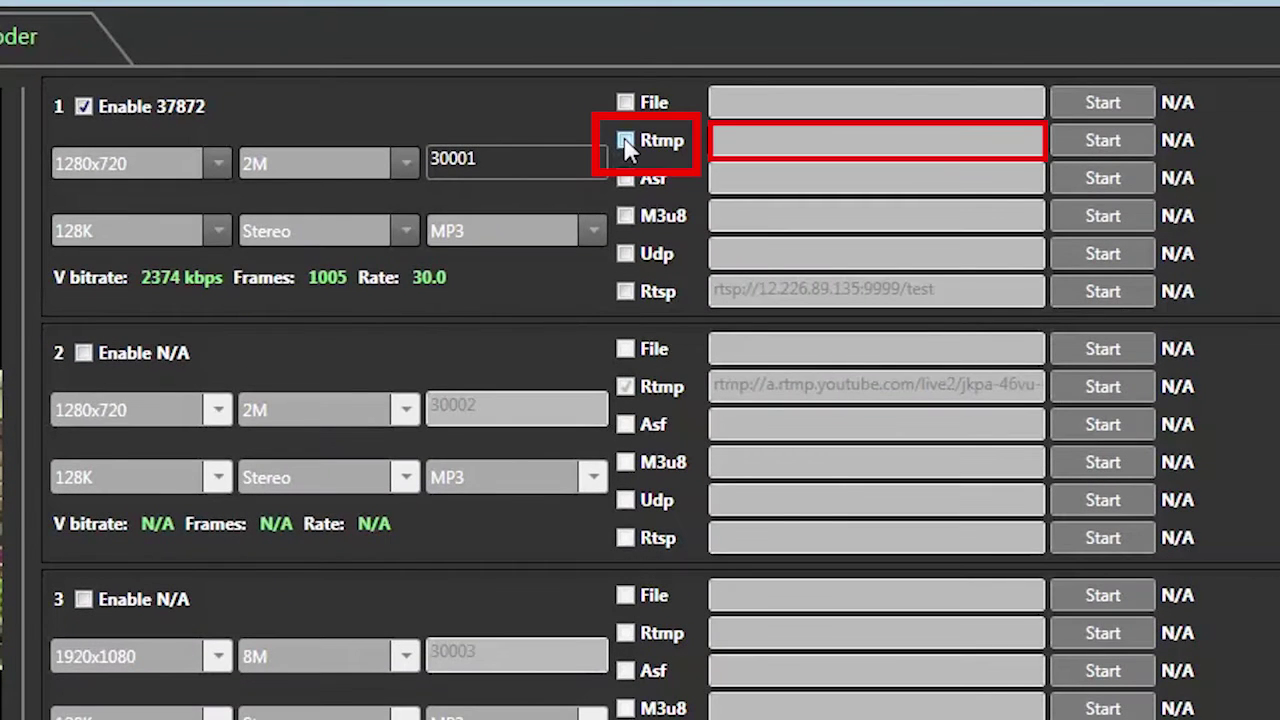
{"action": "left_click", "coordinate": [625, 141]}
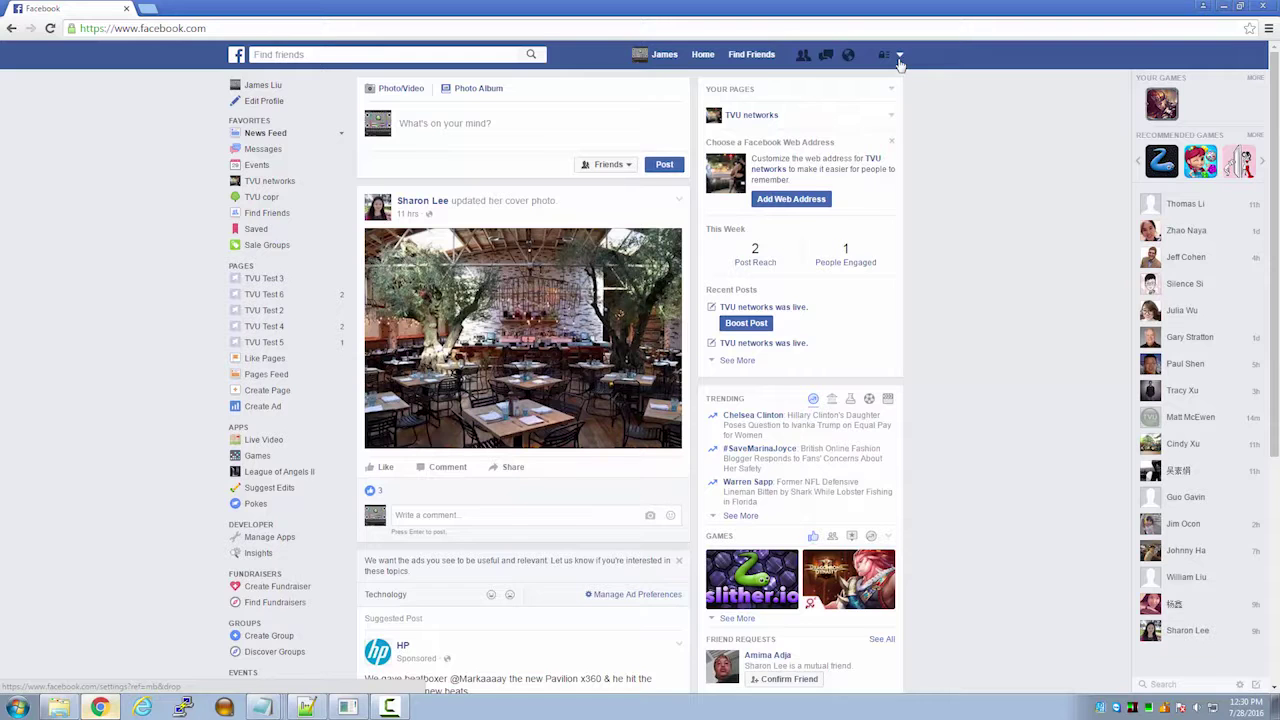
From the TVU networks page's Video Library, start a new live video.
{"action": "left_click", "coordinate": [900, 56]}
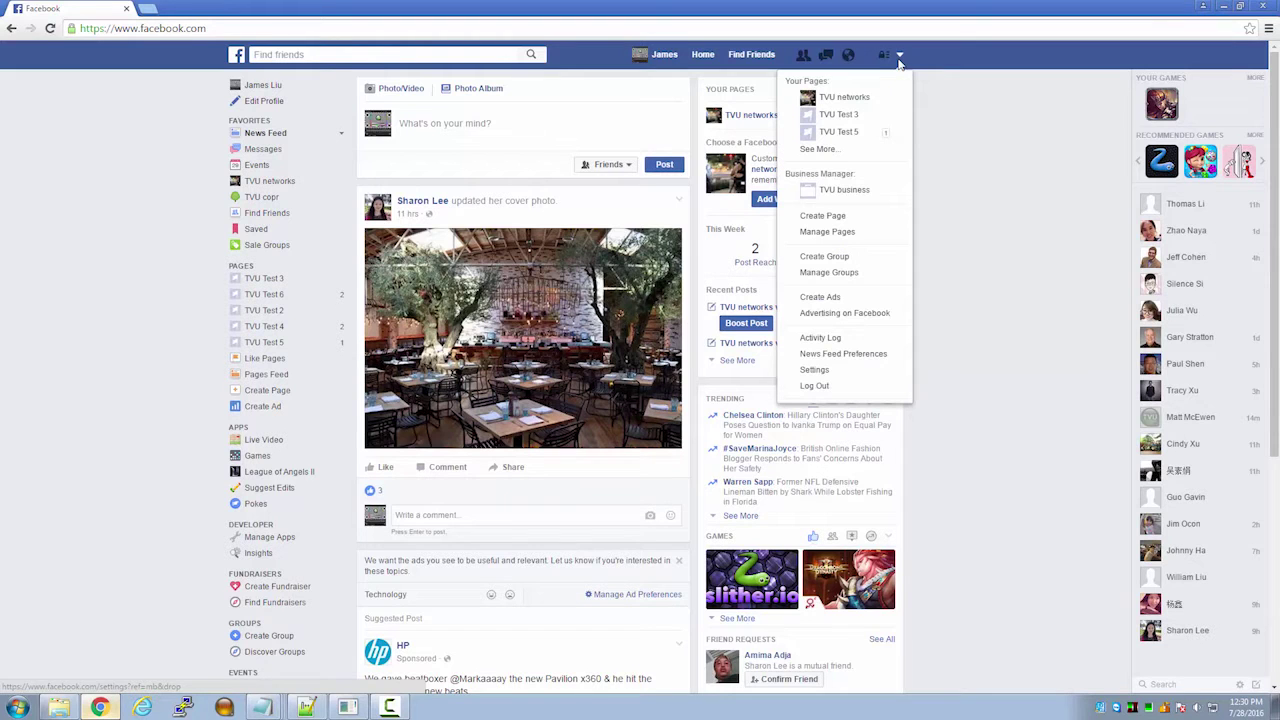
{"action": "left_click", "coordinate": [857, 99]}
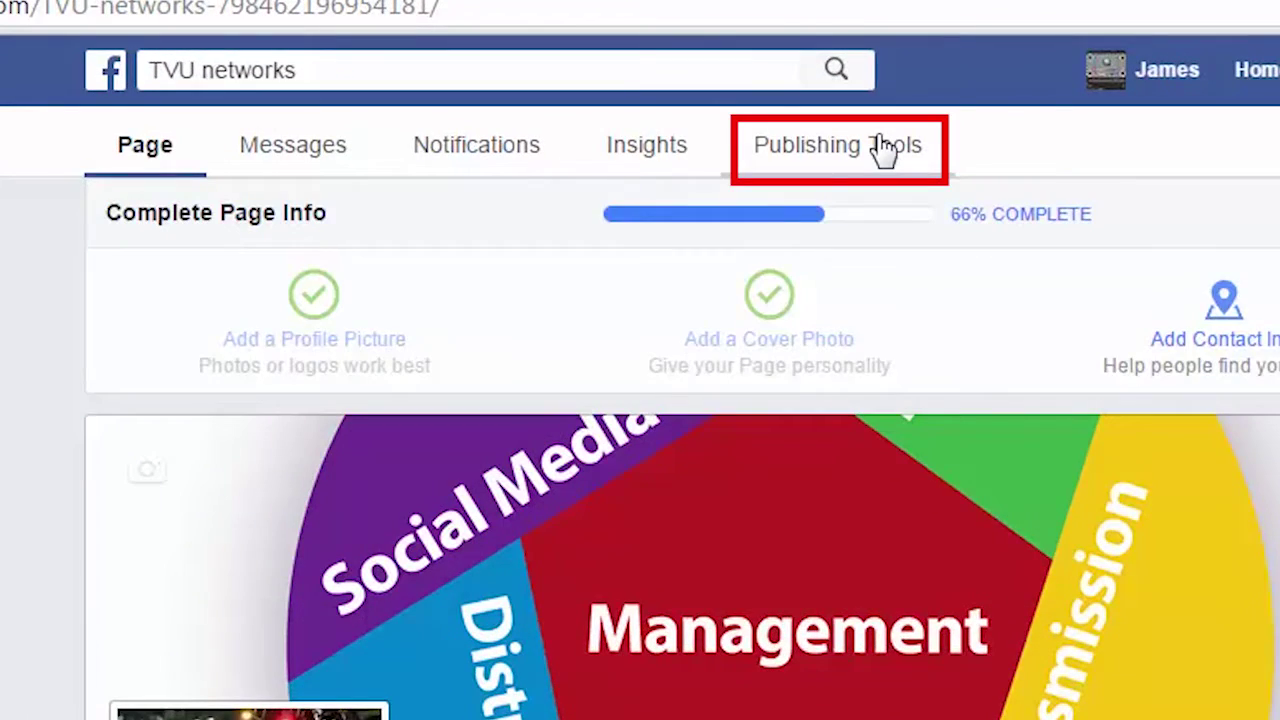
{"action": "left_click", "coordinate": [876, 143]}
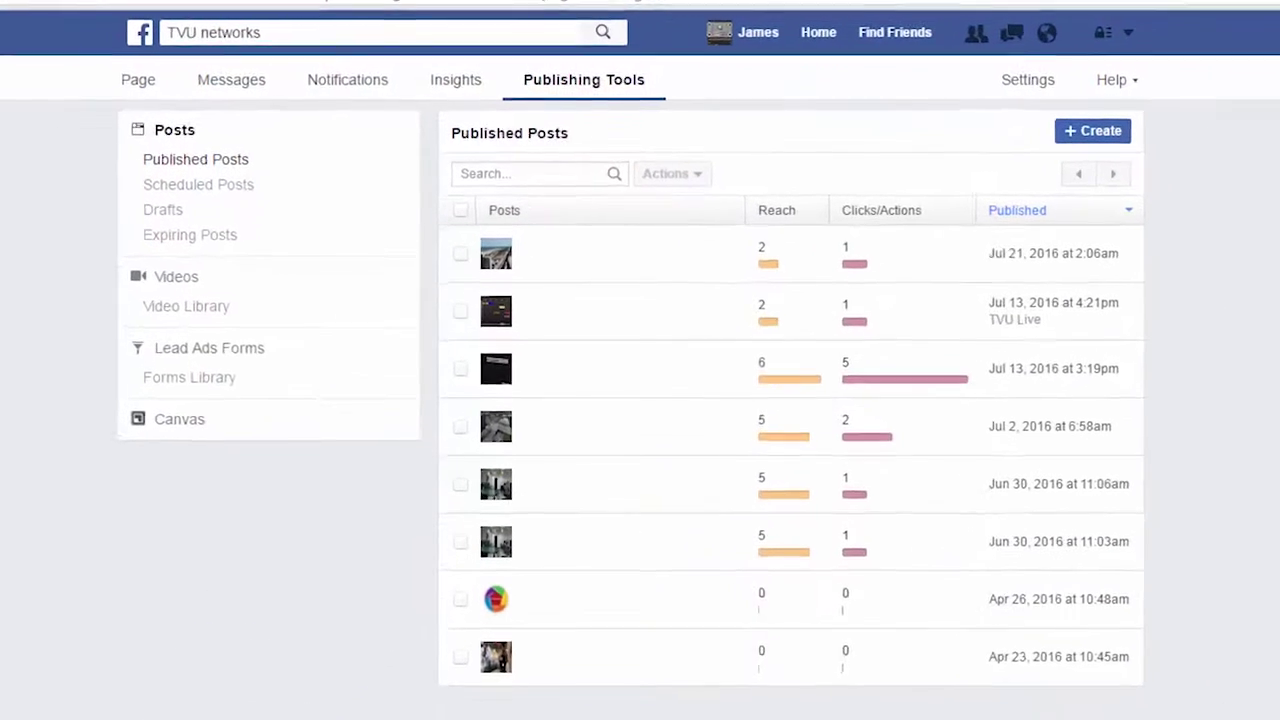
{"action": "left_click", "coordinate": [165, 287]}
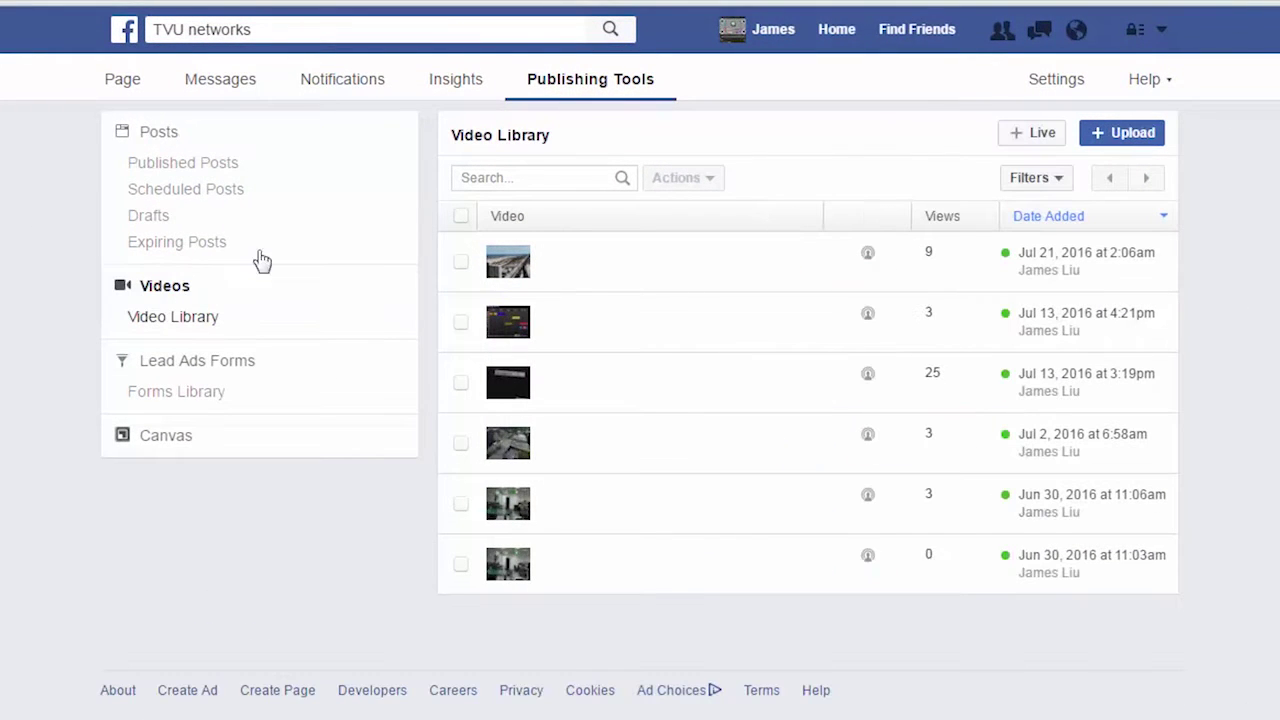
{"action": "left_click", "coordinate": [1048, 146]}
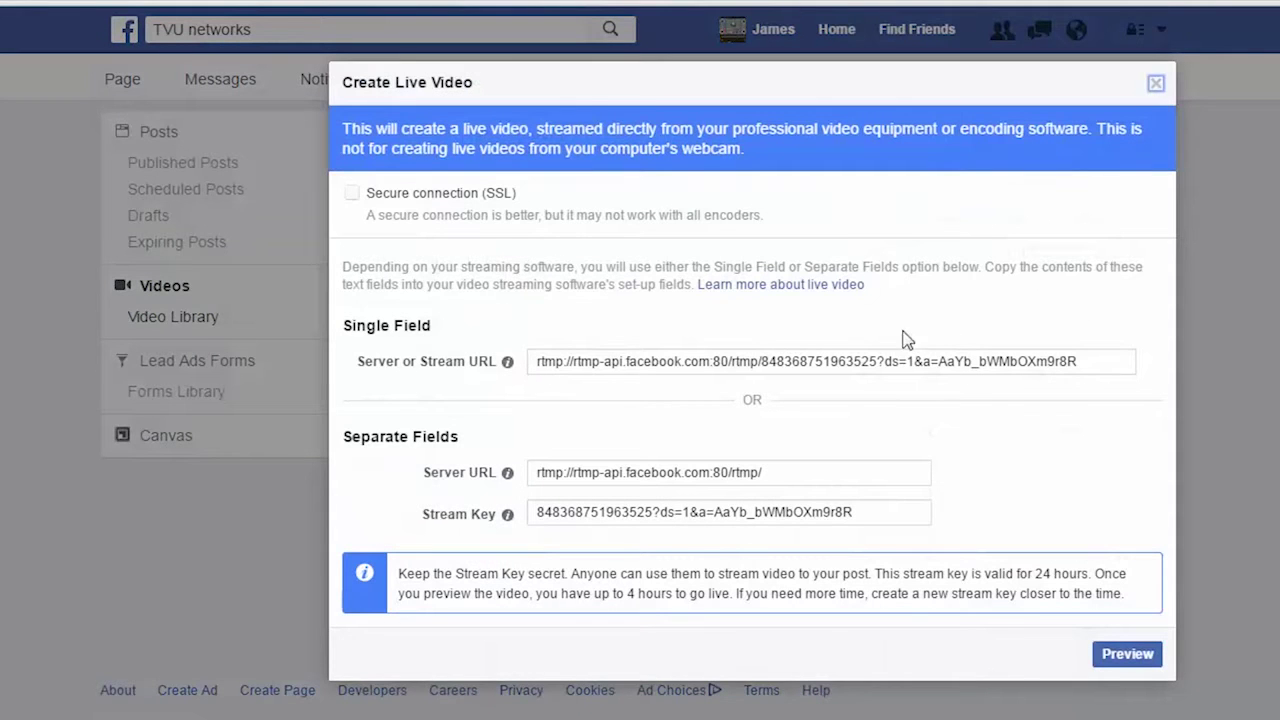
Copy the generated server stream URL from the Create Live Video dialog.
{"action": "left_click", "coordinate": [888, 361]}
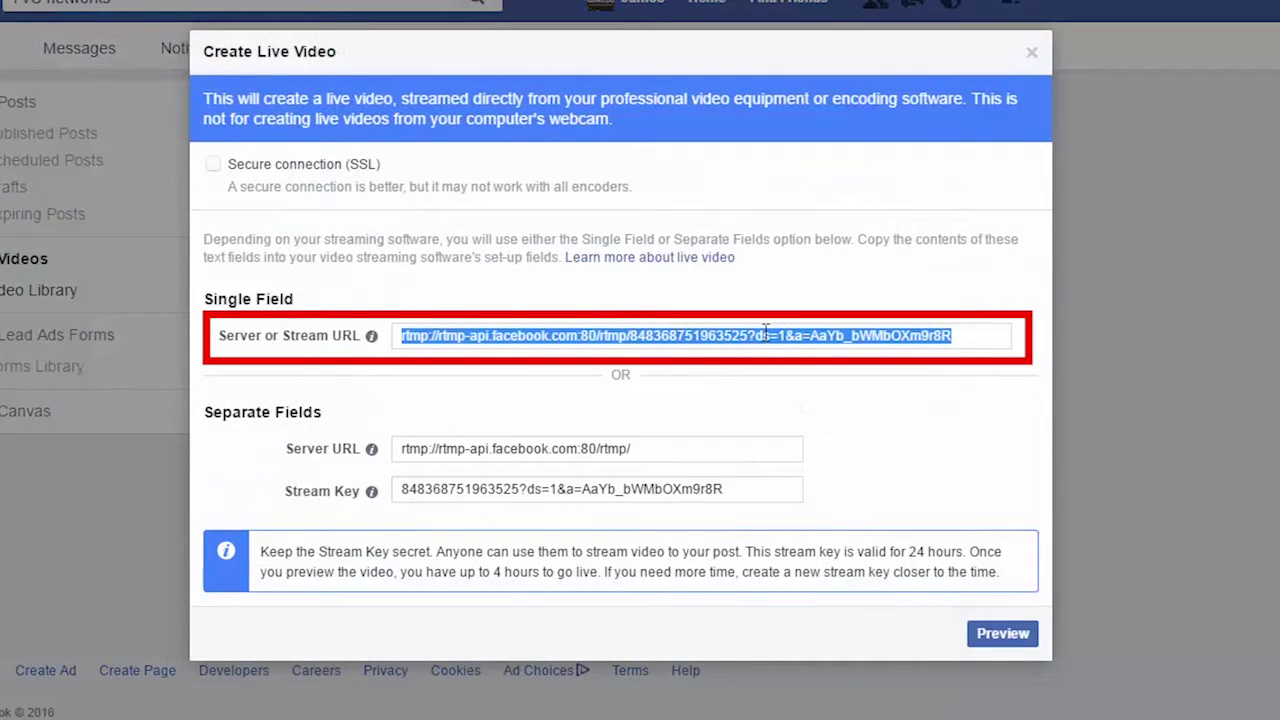
{"action": "right_click", "coordinate": [765, 331]}
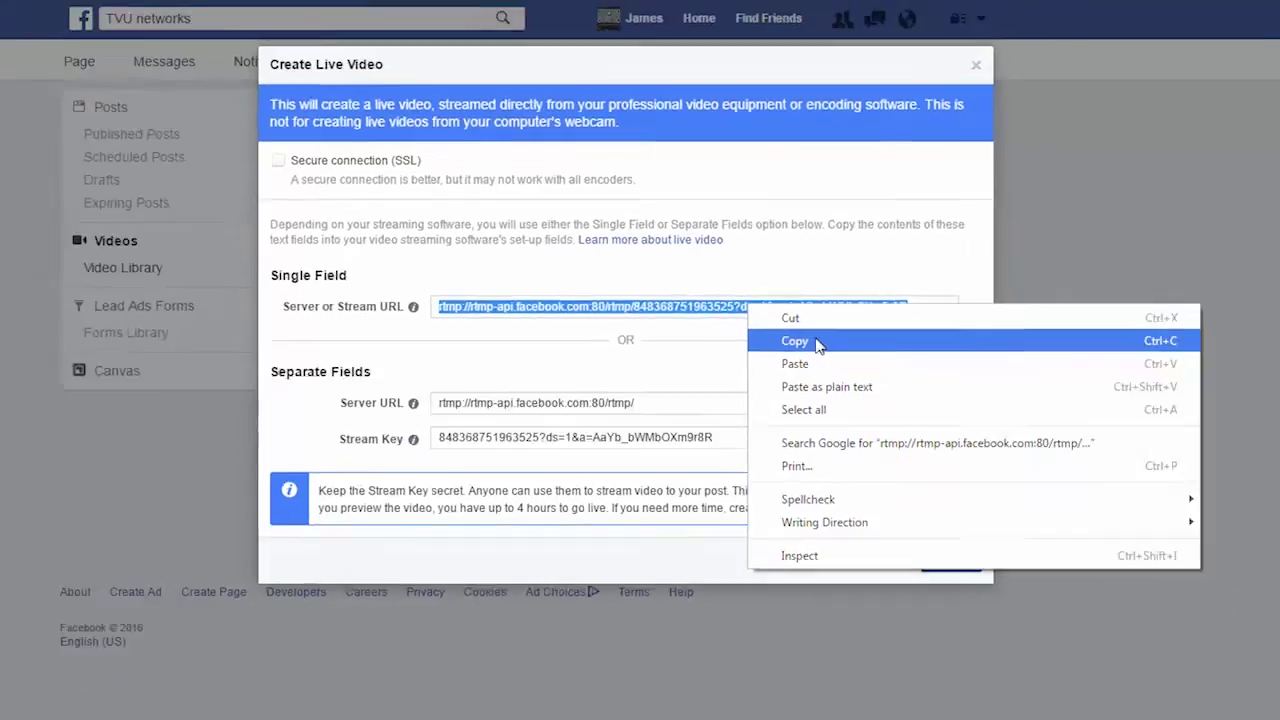
{"action": "left_click", "coordinate": [845, 378]}
{"action": "left_click", "coordinate": [350, 705]}
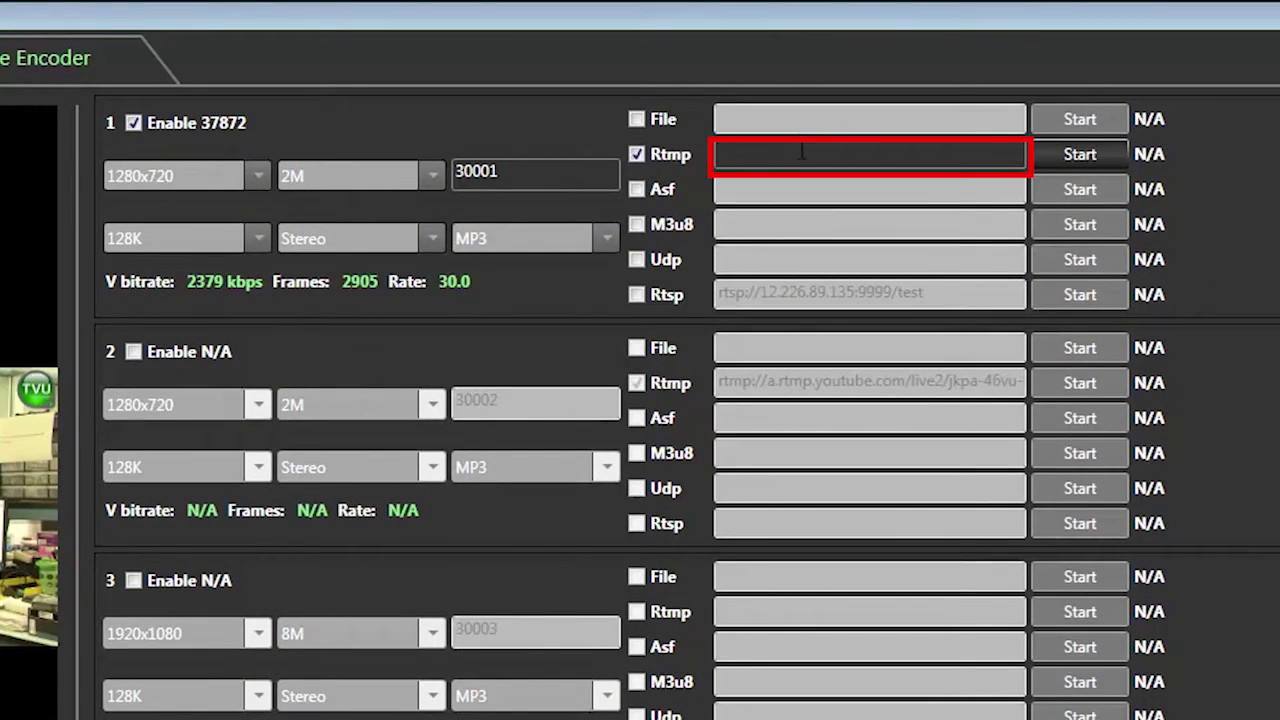
Paste the Facebook stream URL into encoder 1's Rtmp address field.
{"action": "right_click", "coordinate": [801, 152]}
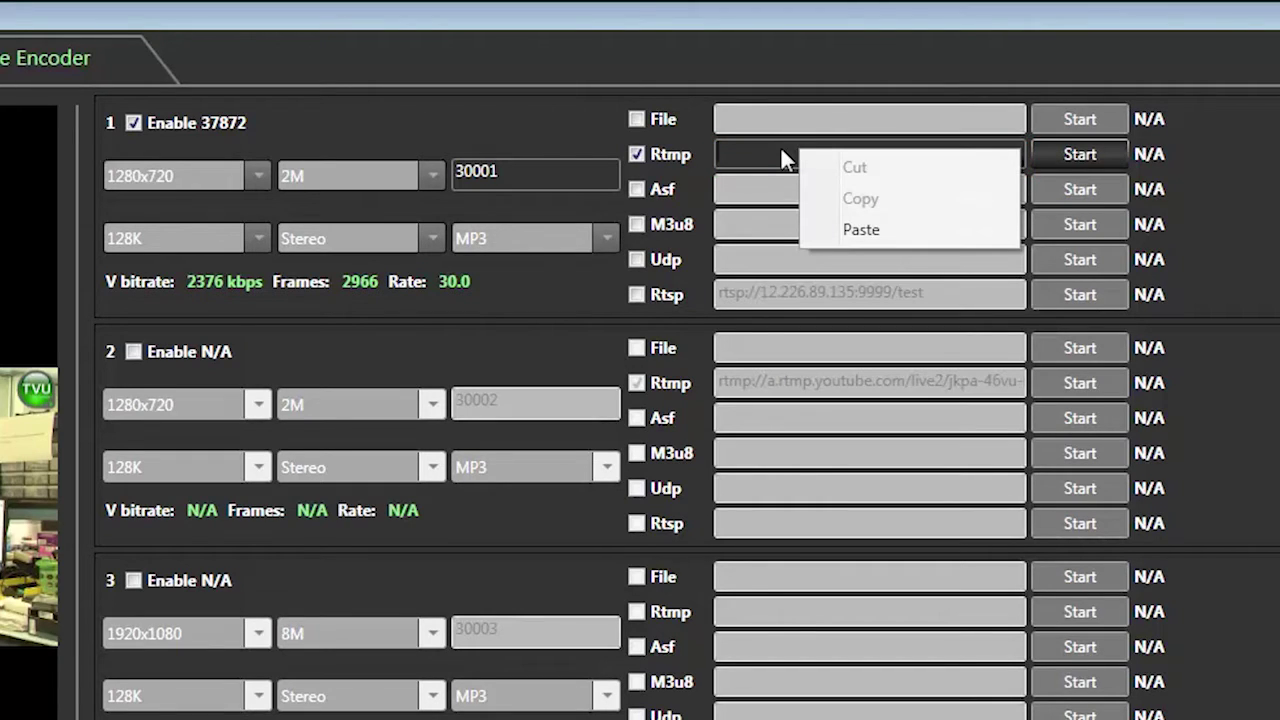
{"action": "left_click", "coordinate": [870, 231]}
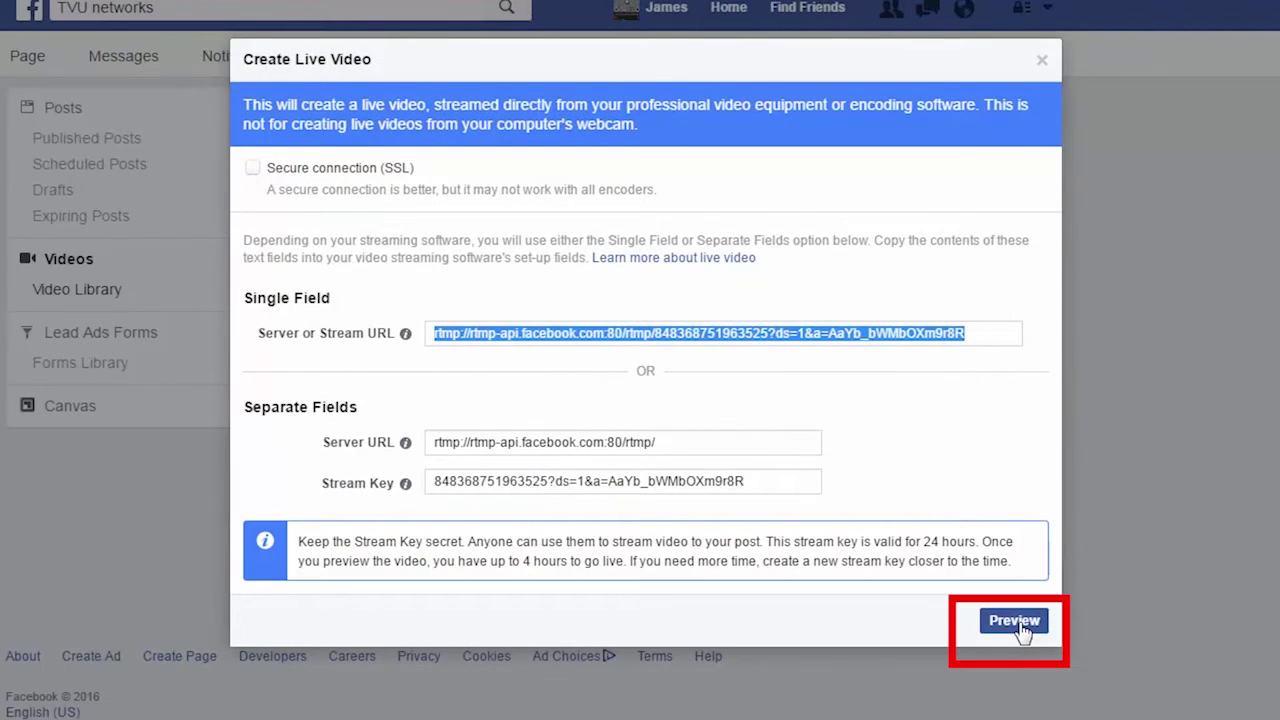
Preview the incoming stream and title the live video 'TVU Technology Report'.
{"action": "left_click", "coordinate": [1015, 622]}
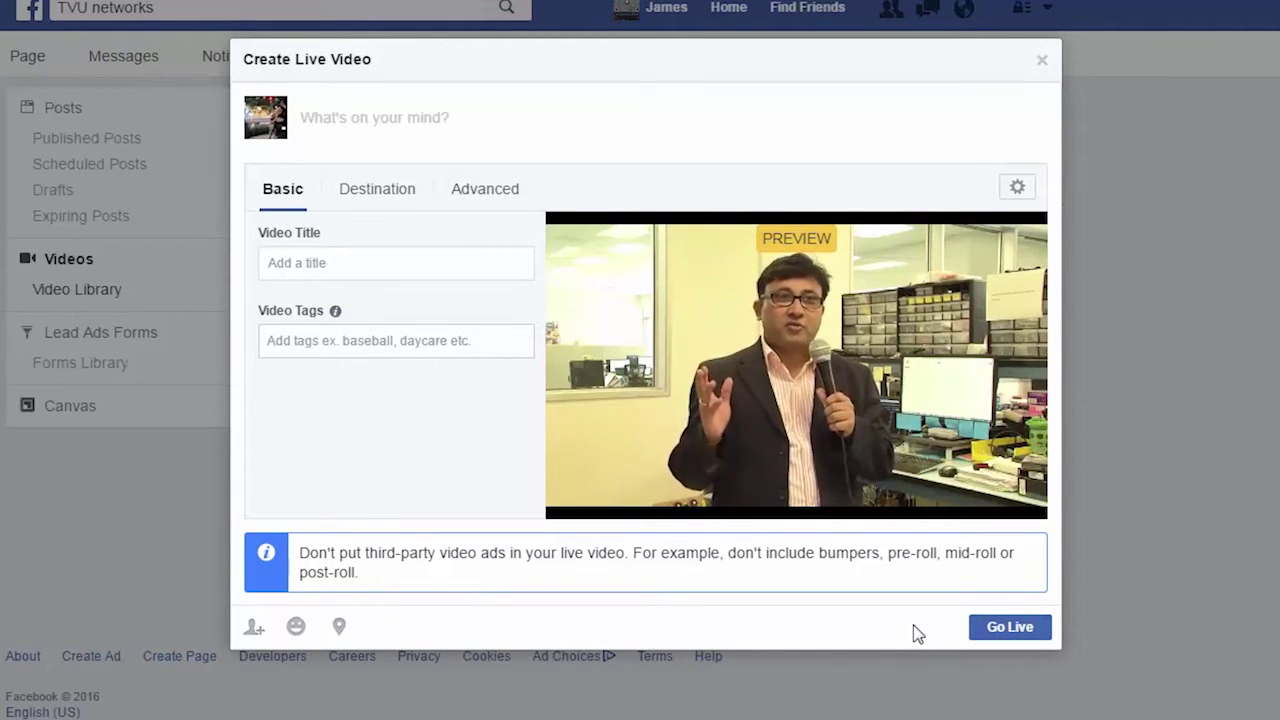
{"action": "left_click", "coordinate": [349, 264]}
{"action": "type", "text": "TVU"}
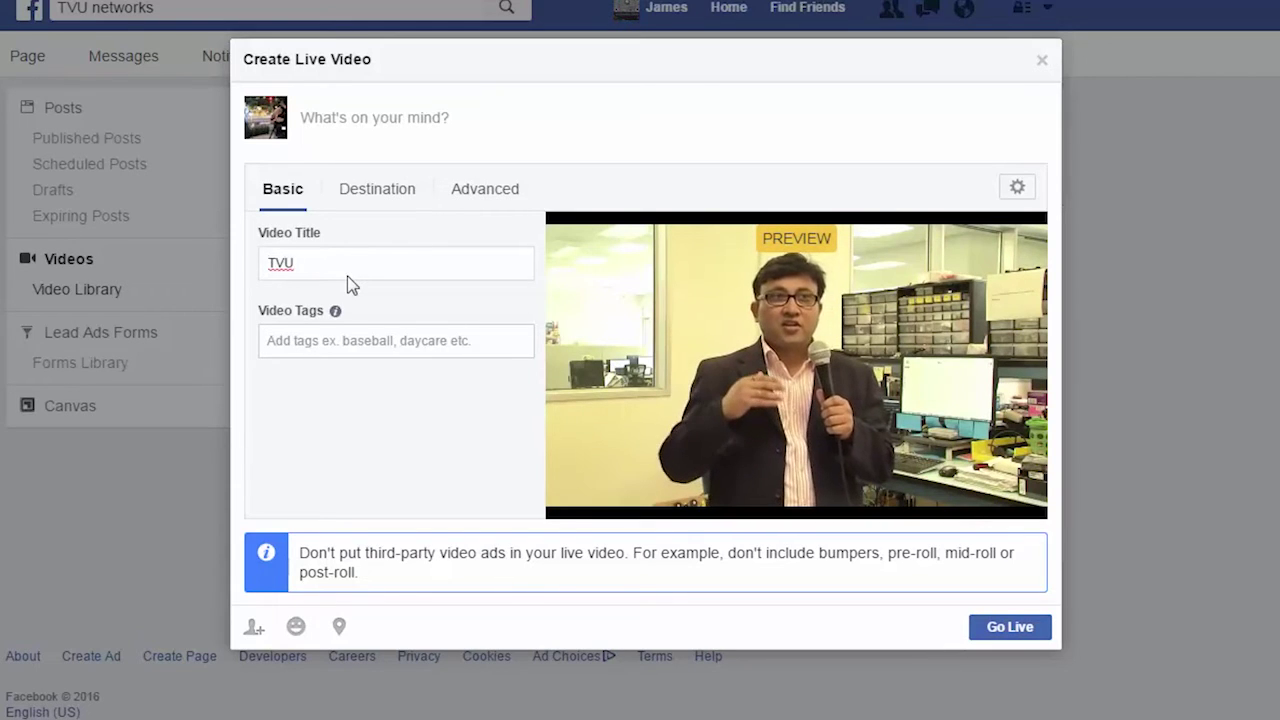
{"action": "type", "text": " Technology Report"}
Write a post description about TVU Networks technology, crediting the presenter.
{"action": "left_click", "coordinate": [449, 117]}
{"action": "type", "text": "TVU Networks Techol"}
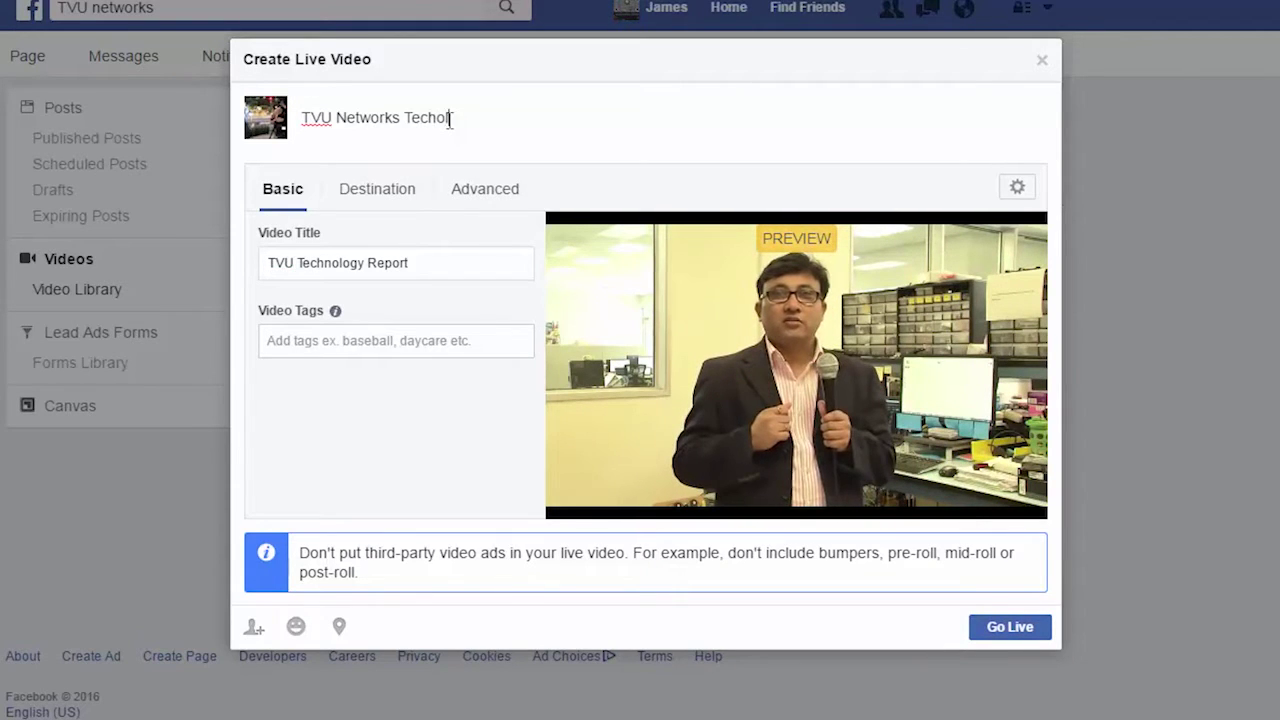
{"action": "key", "text": "BackSpace"}
{"action": "key", "text": "BackSpace"}
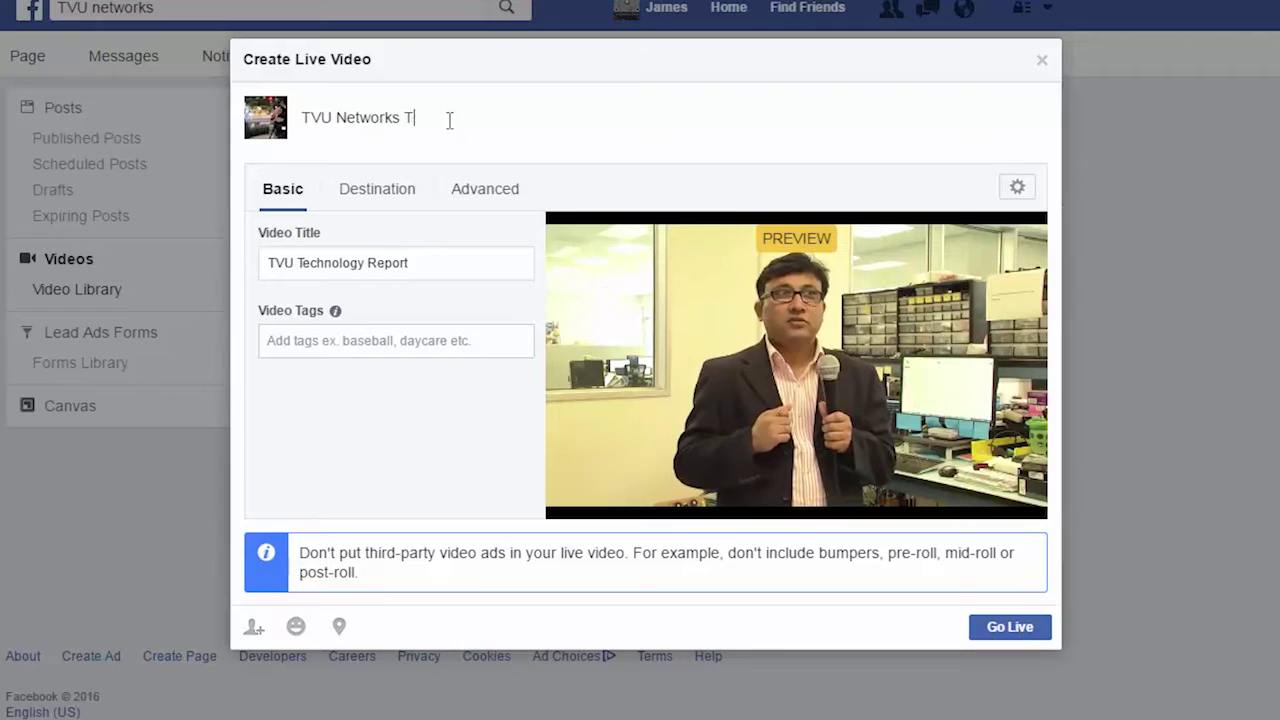
{"action": "key", "text": "BackSpace"}
{"action": "type", "text": "technolo"}
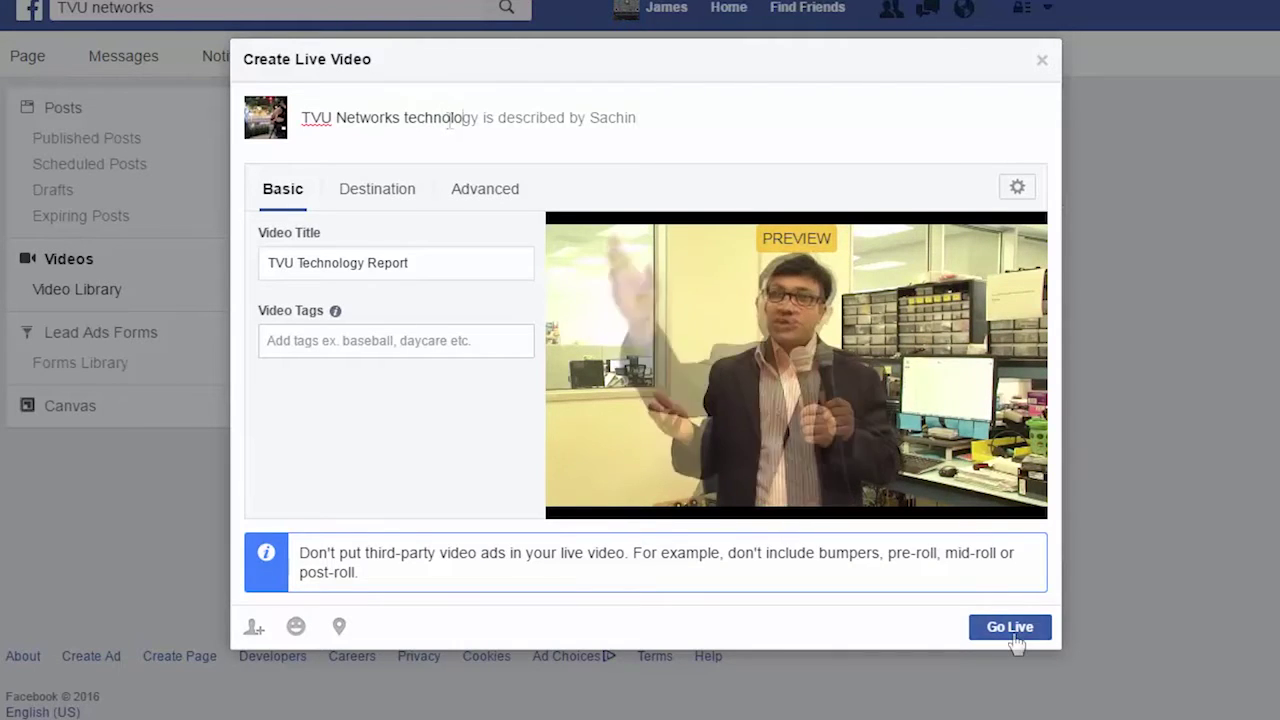
{"action": "type", "text": "gy is described by Sachin"}
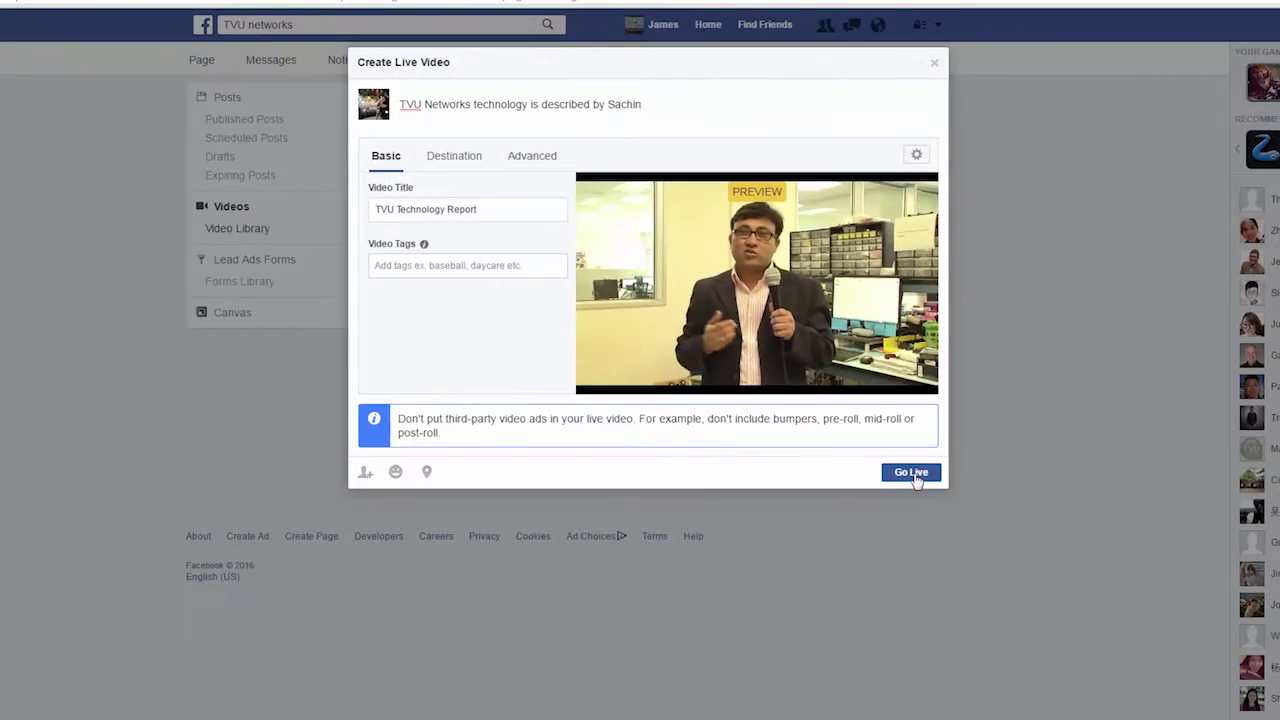
Go live with the Facebook video, then end the broadcast and confirm End.
{"action": "left_click", "coordinate": [911, 473]}
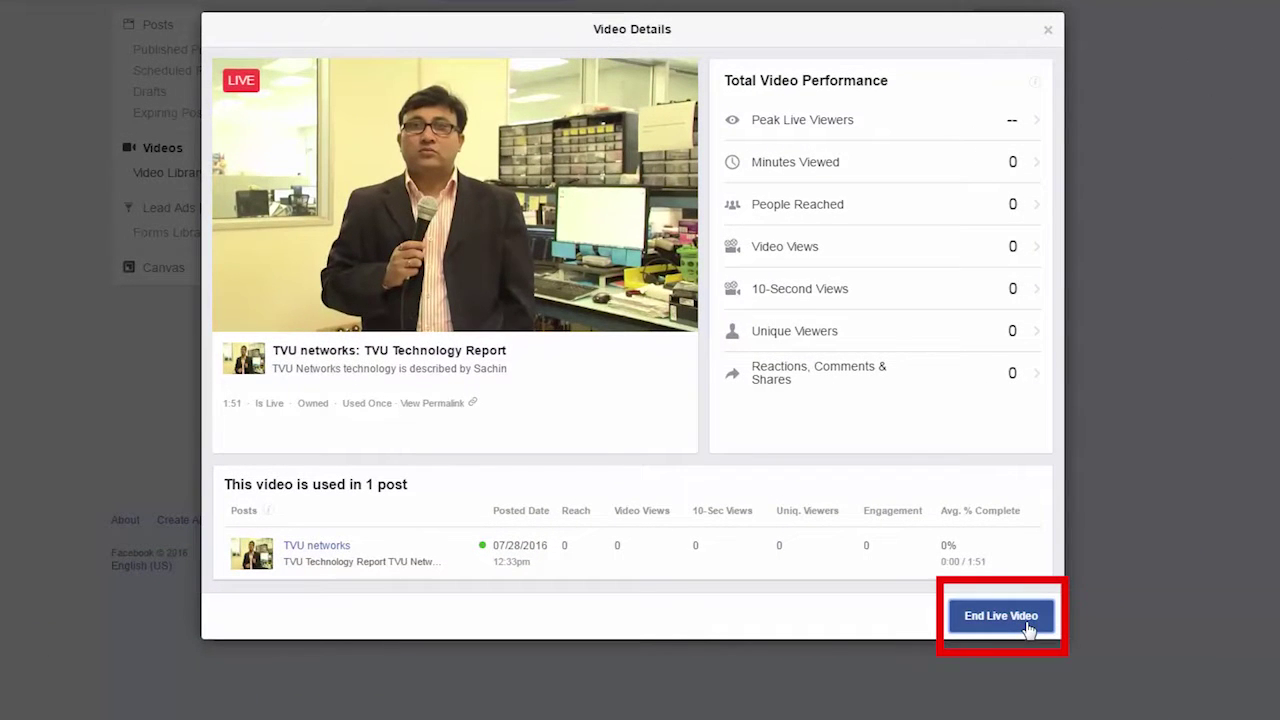
{"action": "left_click", "coordinate": [1026, 622]}
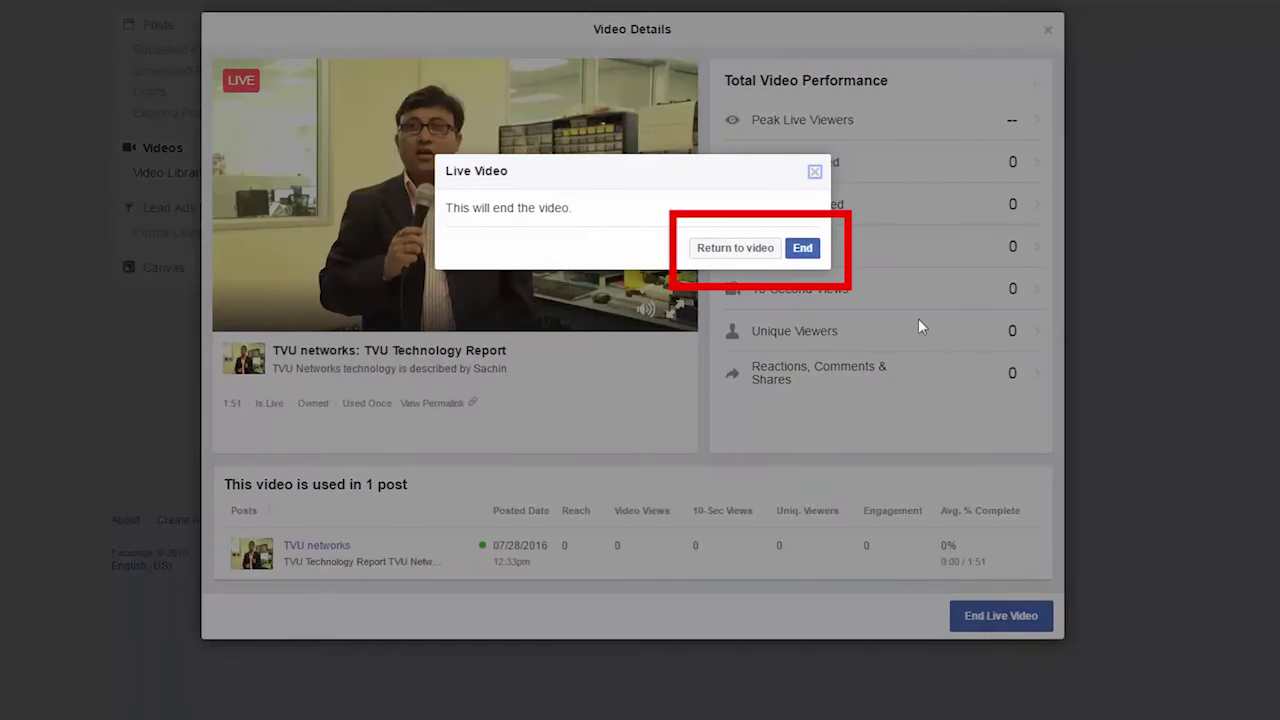
{"action": "left_click", "coordinate": [802, 248]}
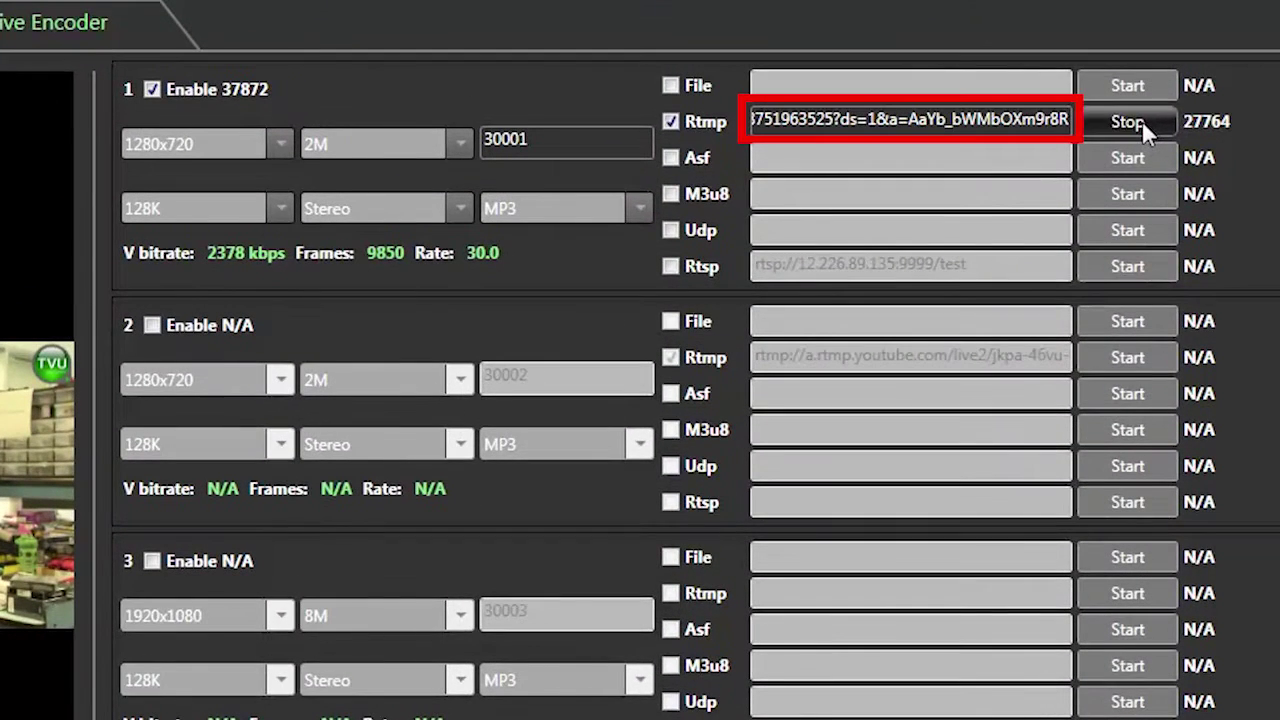
Stop encoder 1's Rtmp stream to Facebook.
{"action": "left_click", "coordinate": [797, 78]}
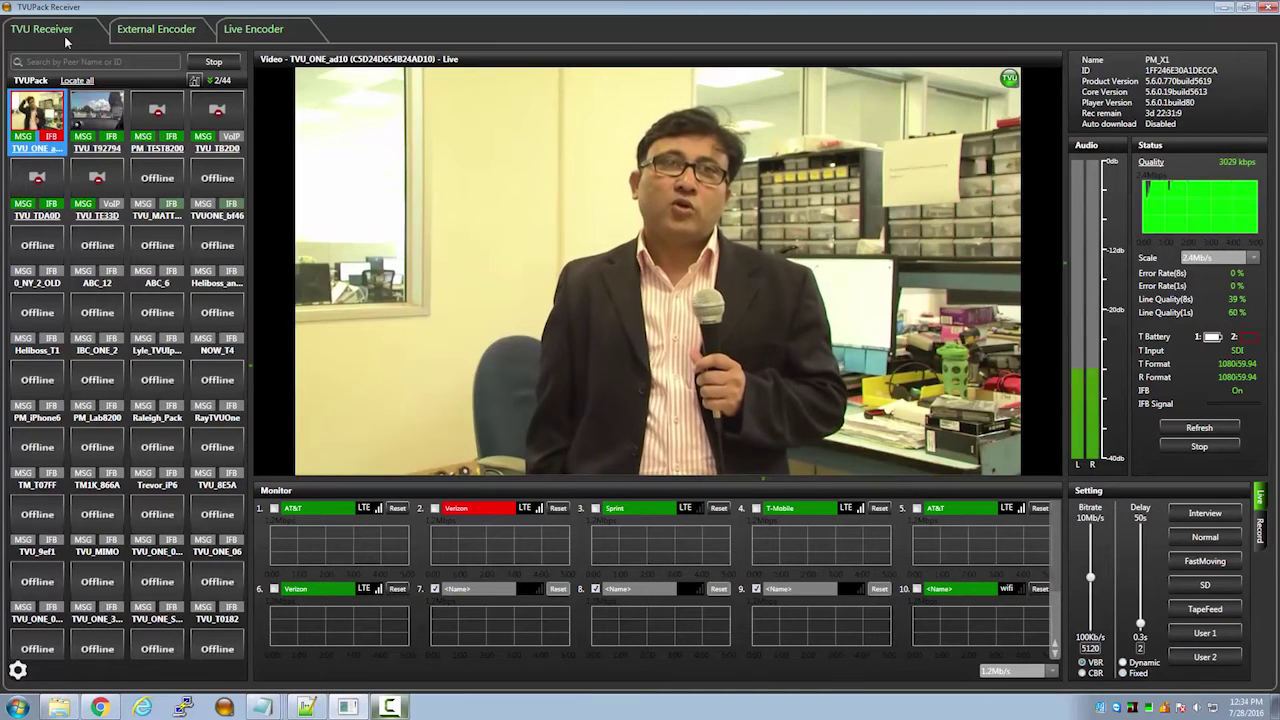
Stop the TVU_ONE_ad10 feed, then put it live again.
{"action": "left_click", "coordinate": [214, 63]}
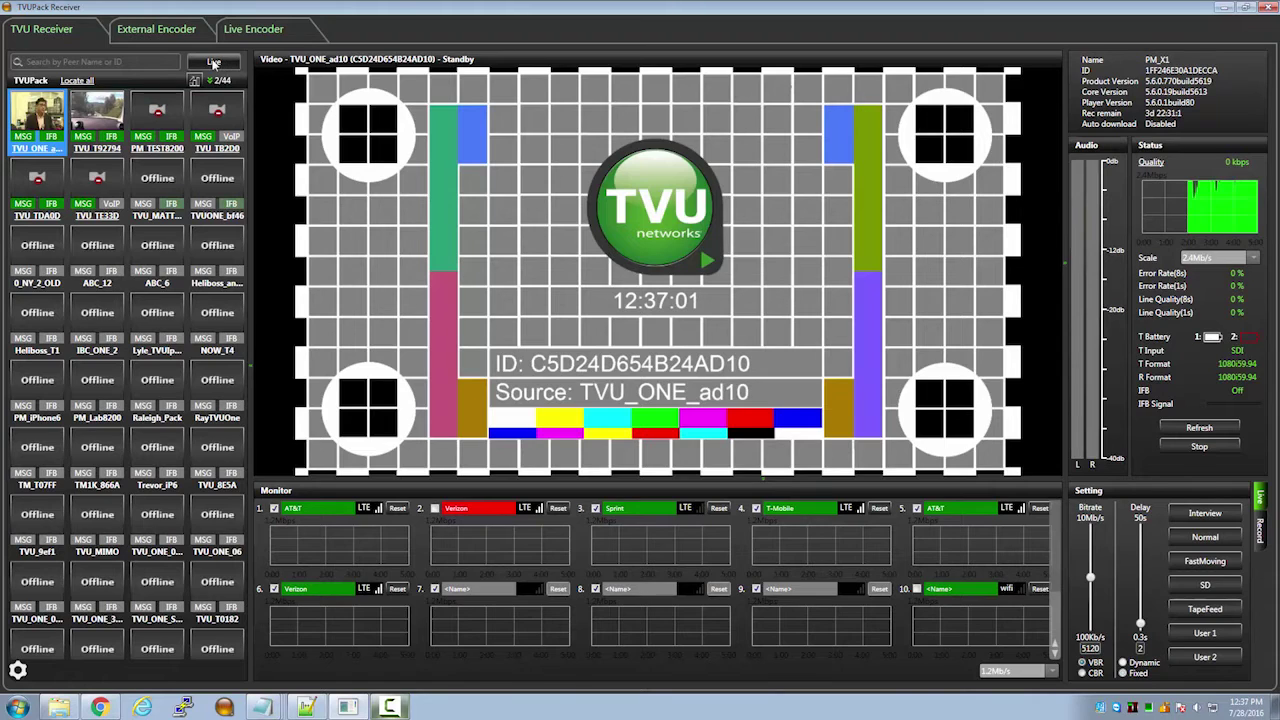
{"action": "left_click", "coordinate": [213, 62]}
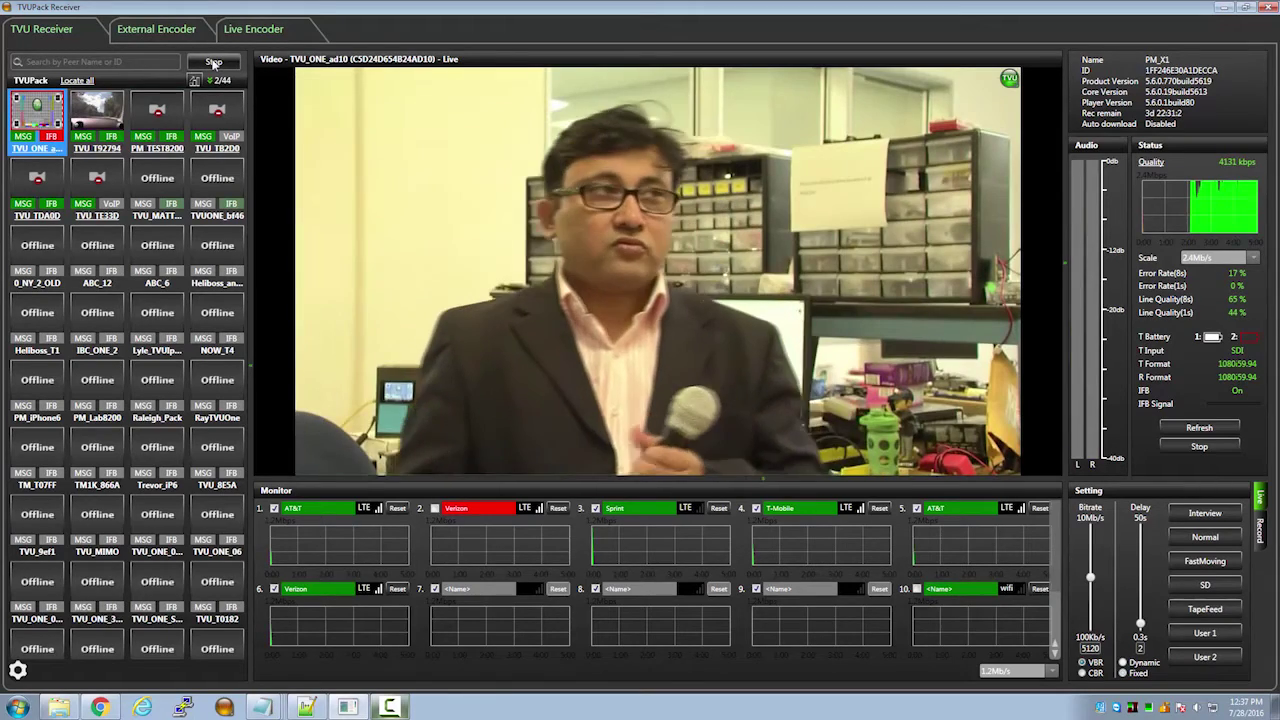
Enable encoder 2 at 1280x720, toggling Rtmp off and on to clear its URL.
{"action": "left_click", "coordinate": [306, 180]}
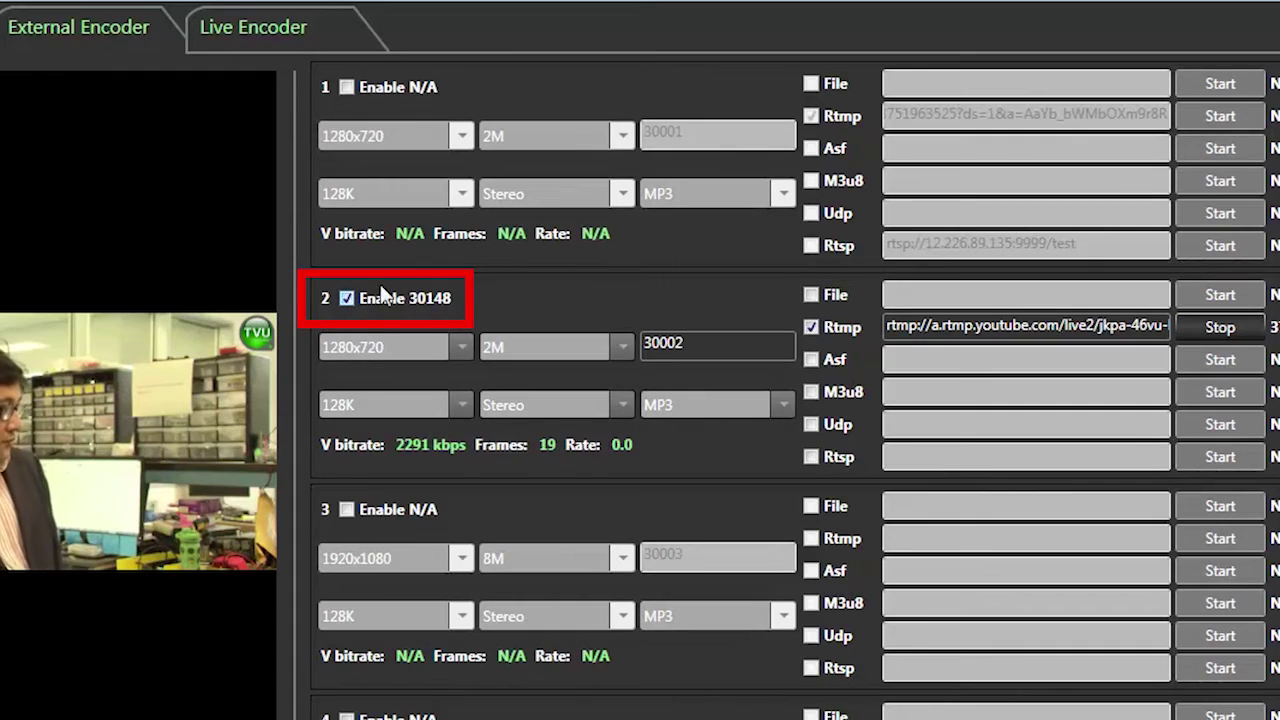
{"action": "left_click", "coordinate": [458, 340]}
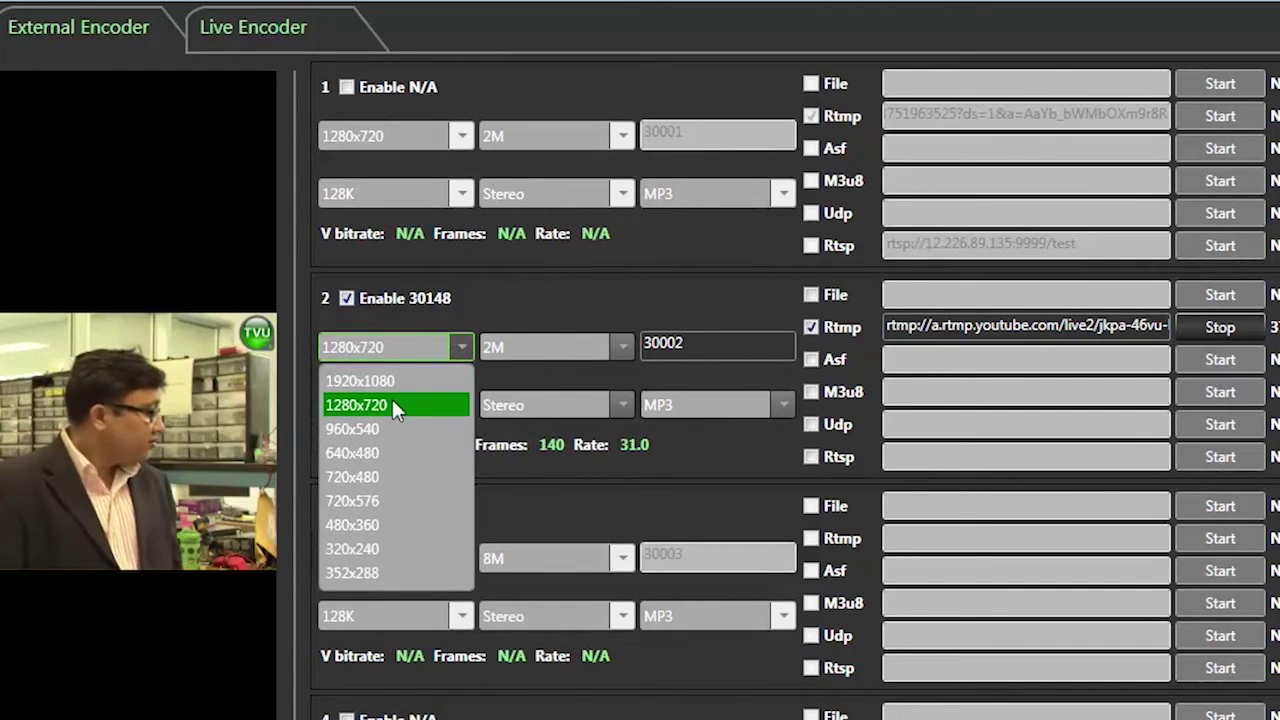
{"action": "left_click", "coordinate": [382, 404]}
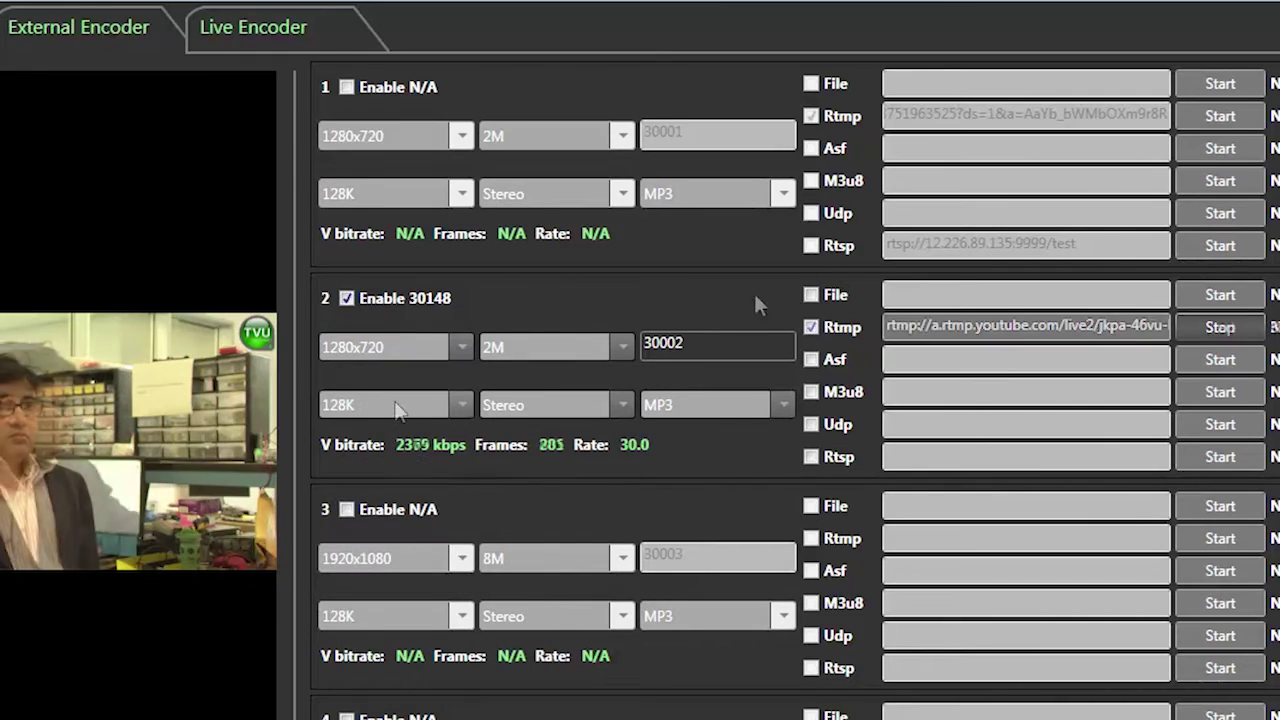
{"action": "left_click", "coordinate": [816, 326]}
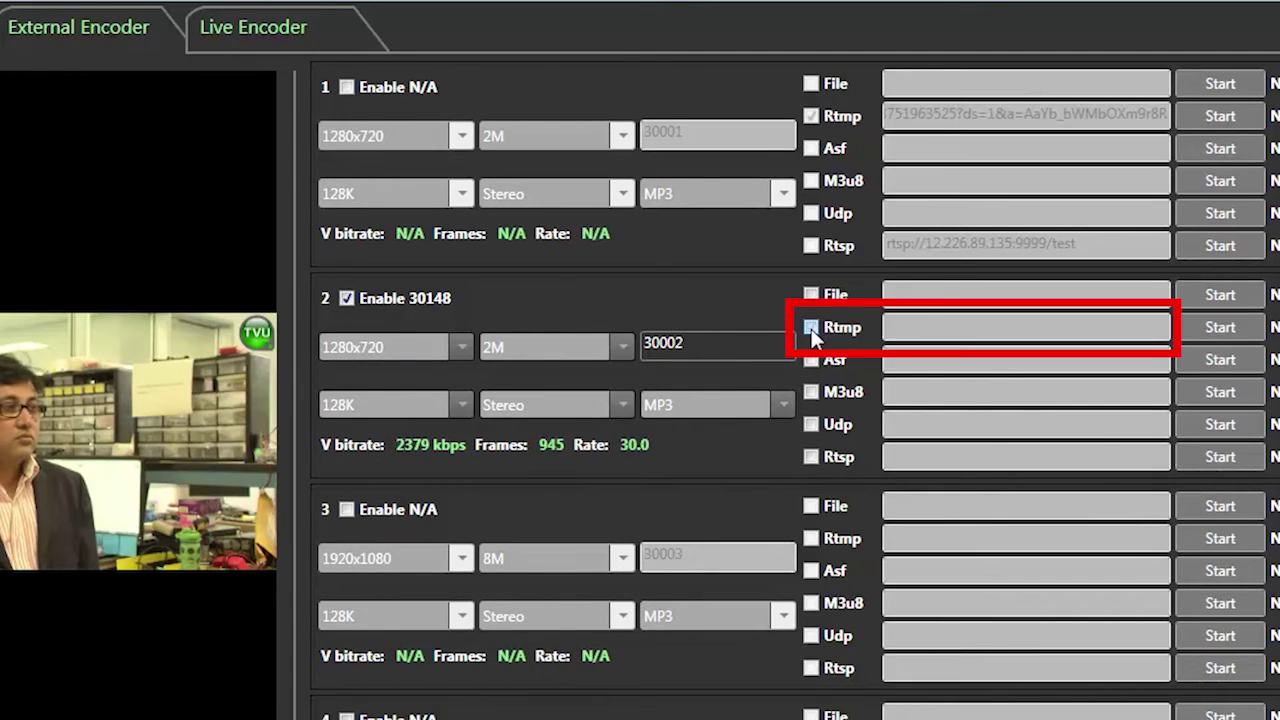
{"action": "left_click", "coordinate": [811, 330]}
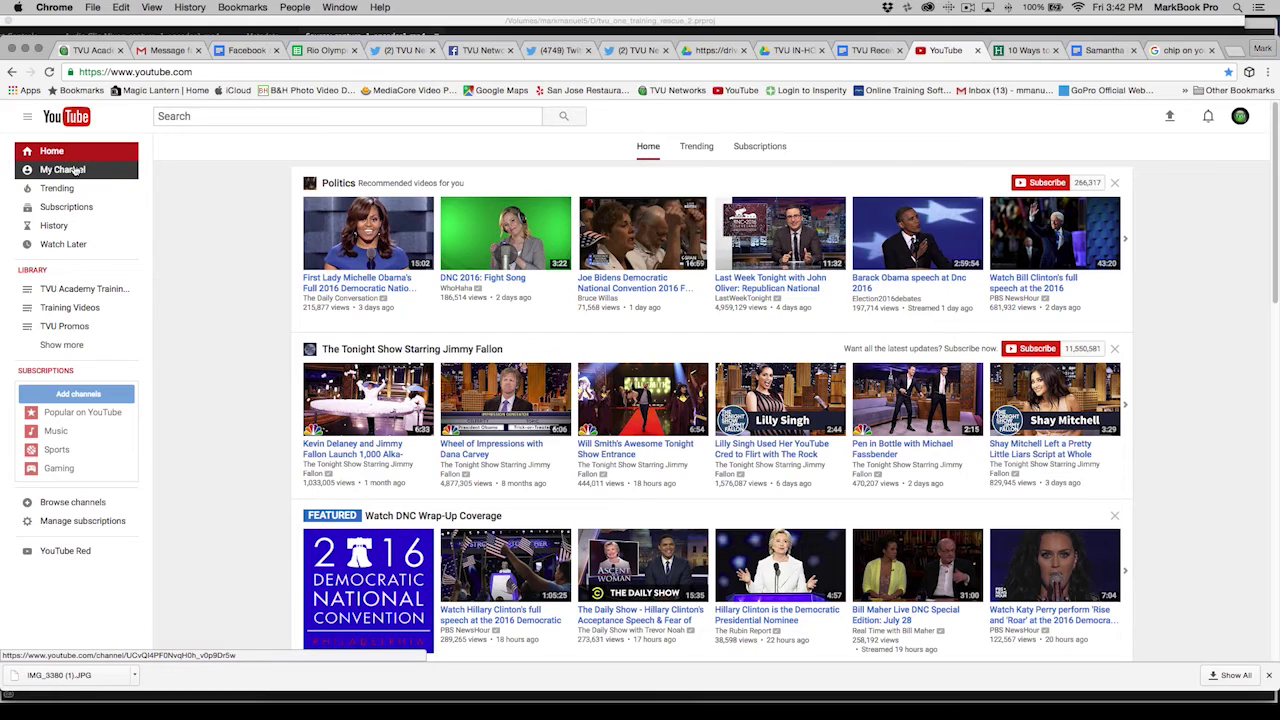
Go from the TVU Networks channel to Video Manager and scroll to the Live Dashboard's encoder setup.
{"action": "left_click", "coordinate": [75, 170]}
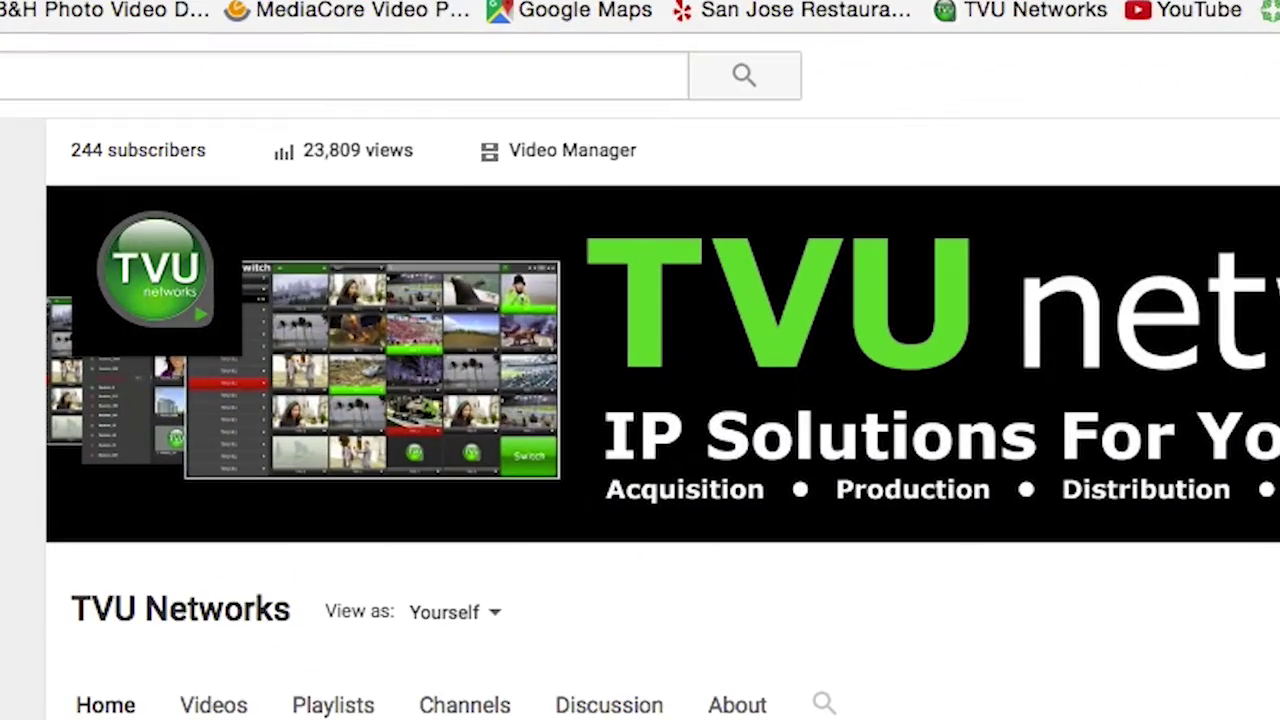
{"action": "left_click", "coordinate": [557, 165]}
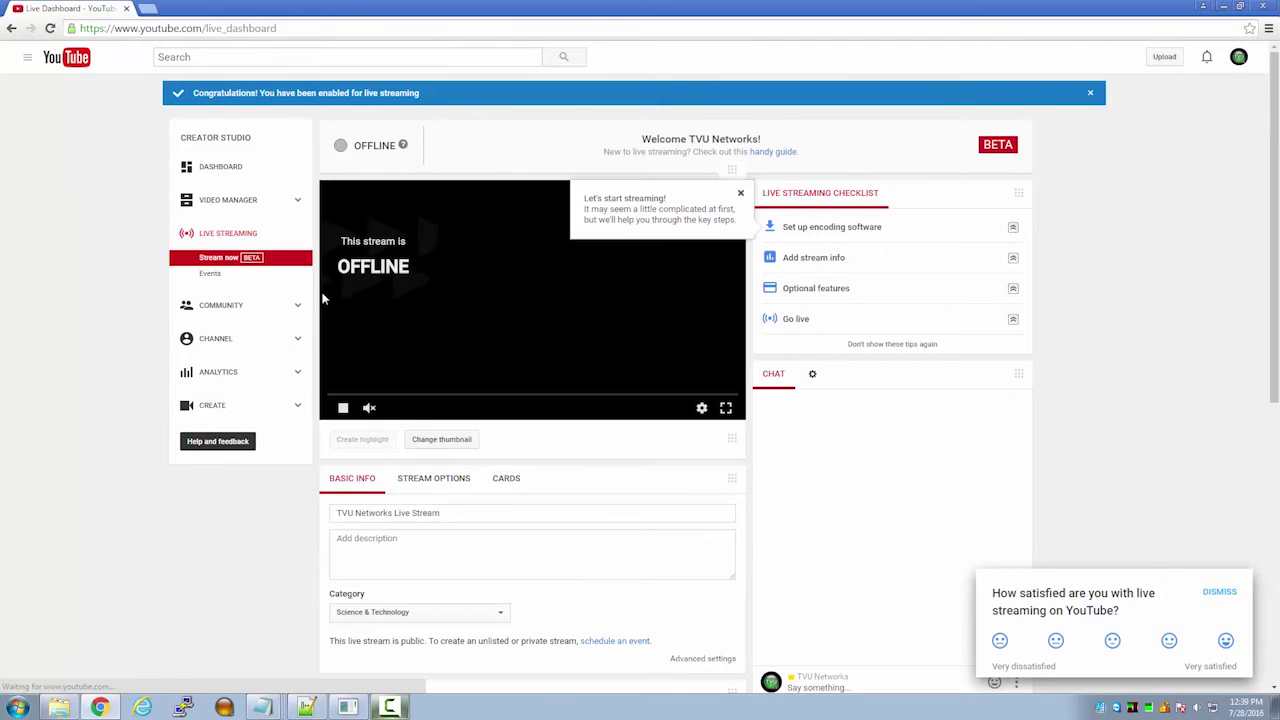
{"action": "scroll", "coordinate": [303, 351], "scroll_direction": "down", "scroll_amount": 1}
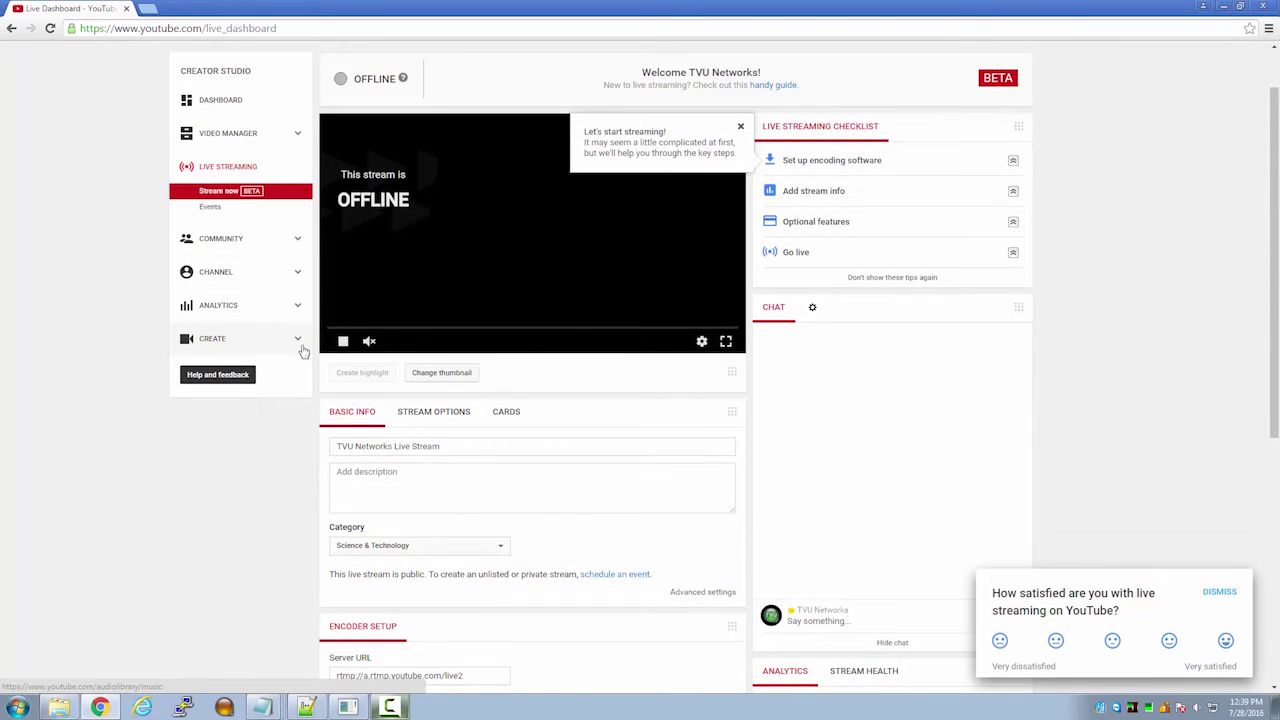
{"action": "scroll", "coordinate": [303, 351], "scroll_direction": "down", "scroll_amount": 3}
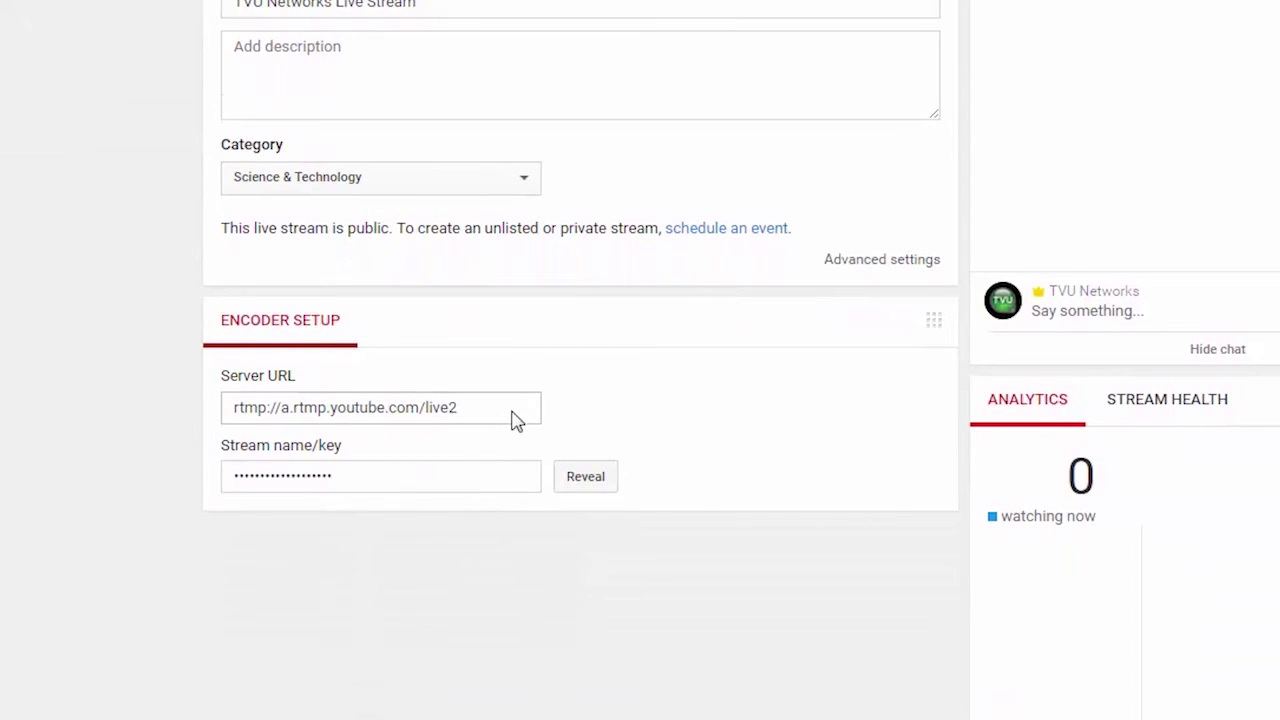
Paste YouTube's server URL rtmp://a.rtmp.youtube.com/live2 into encoder 2's RTMP address.
{"action": "left_click", "coordinate": [513, 418]}
{"action": "key", "text": "ctrl+c"}
{"action": "right_click", "coordinate": [441, 412]}
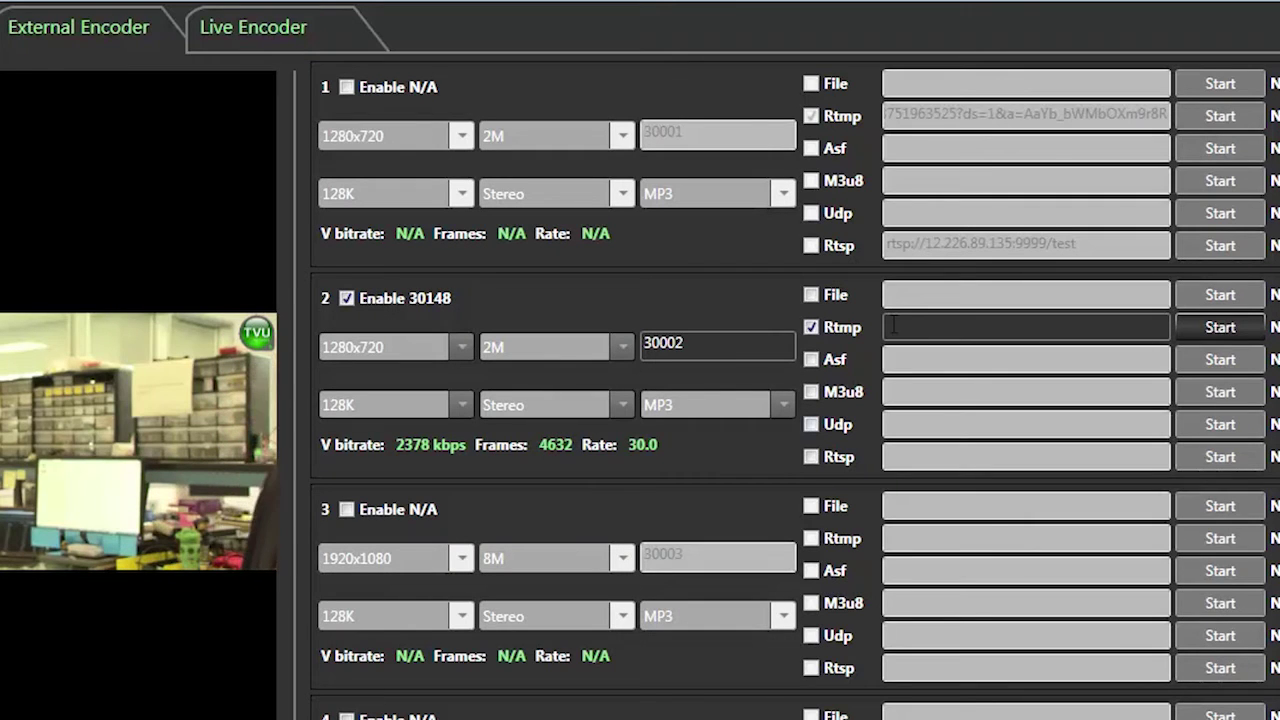
{"action": "right_click", "coordinate": [911, 327]}
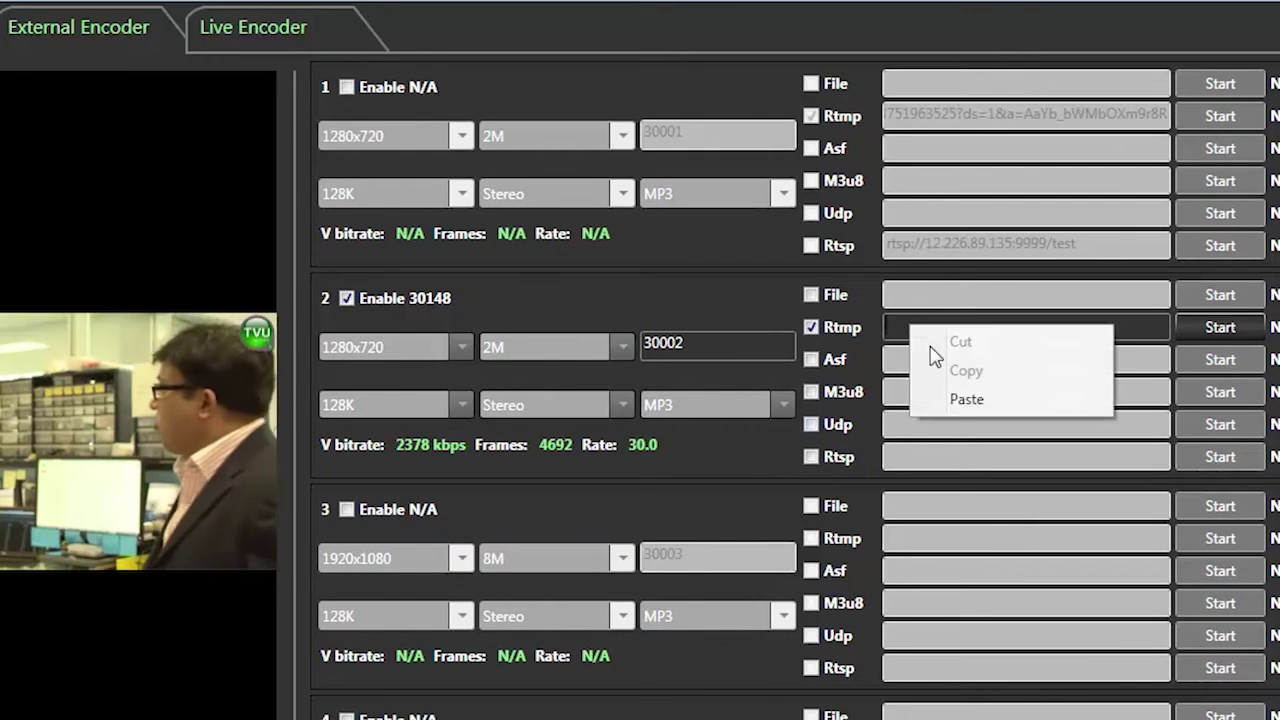
{"action": "left_click", "coordinate": [957, 397]}
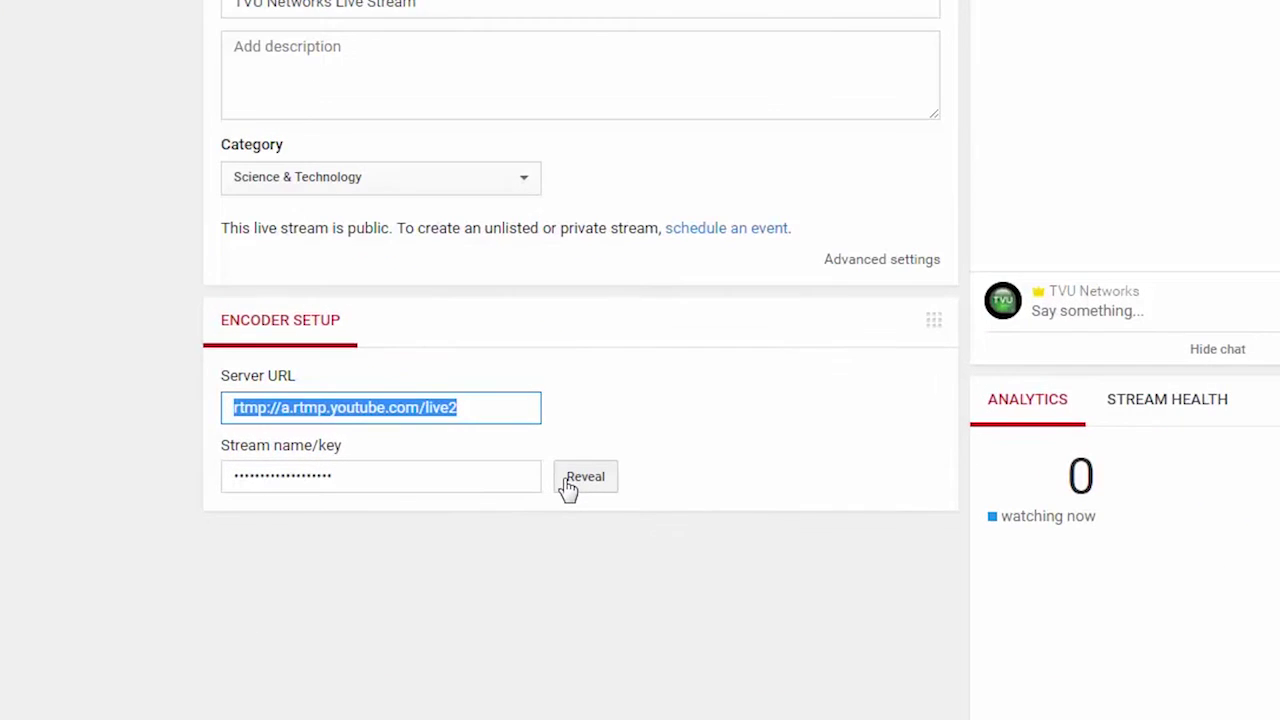
Reveal YouTube's stream key and copy it.
{"action": "left_click", "coordinate": [568, 487]}
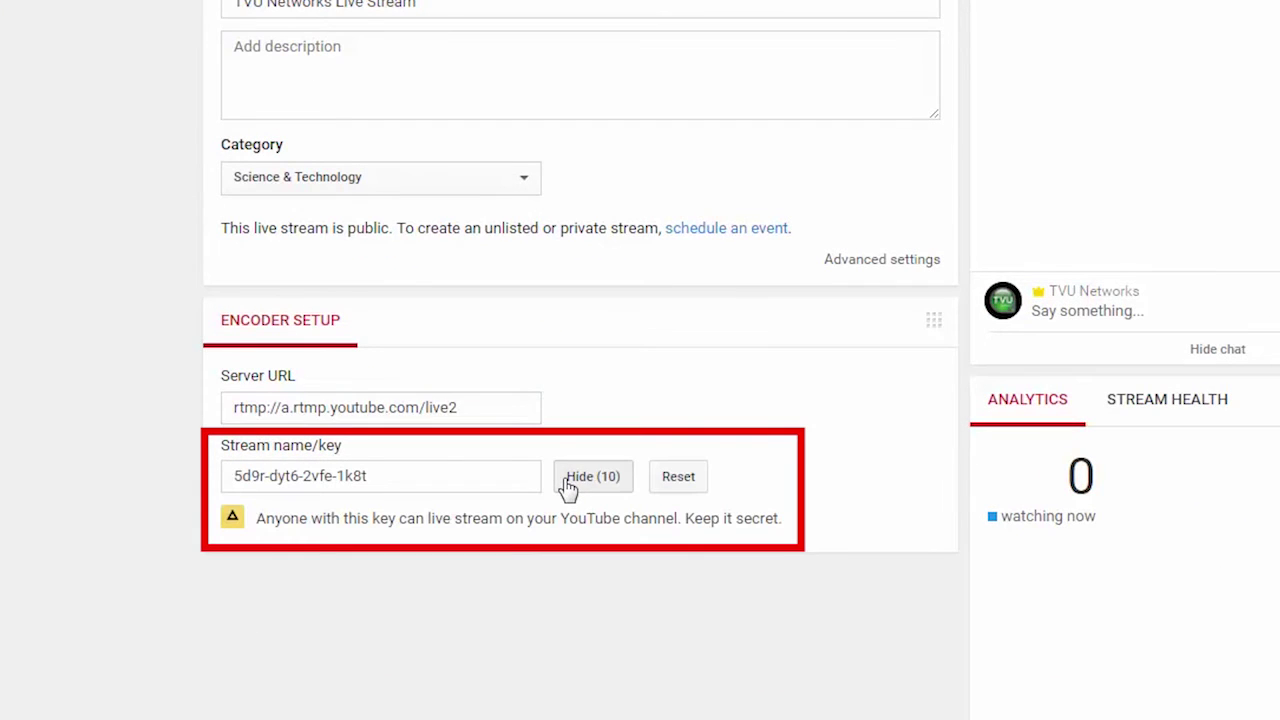
{"action": "left_click", "coordinate": [449, 486]}
{"action": "key", "text": "ctrl+c"}
{"action": "right_click", "coordinate": [358, 487]}
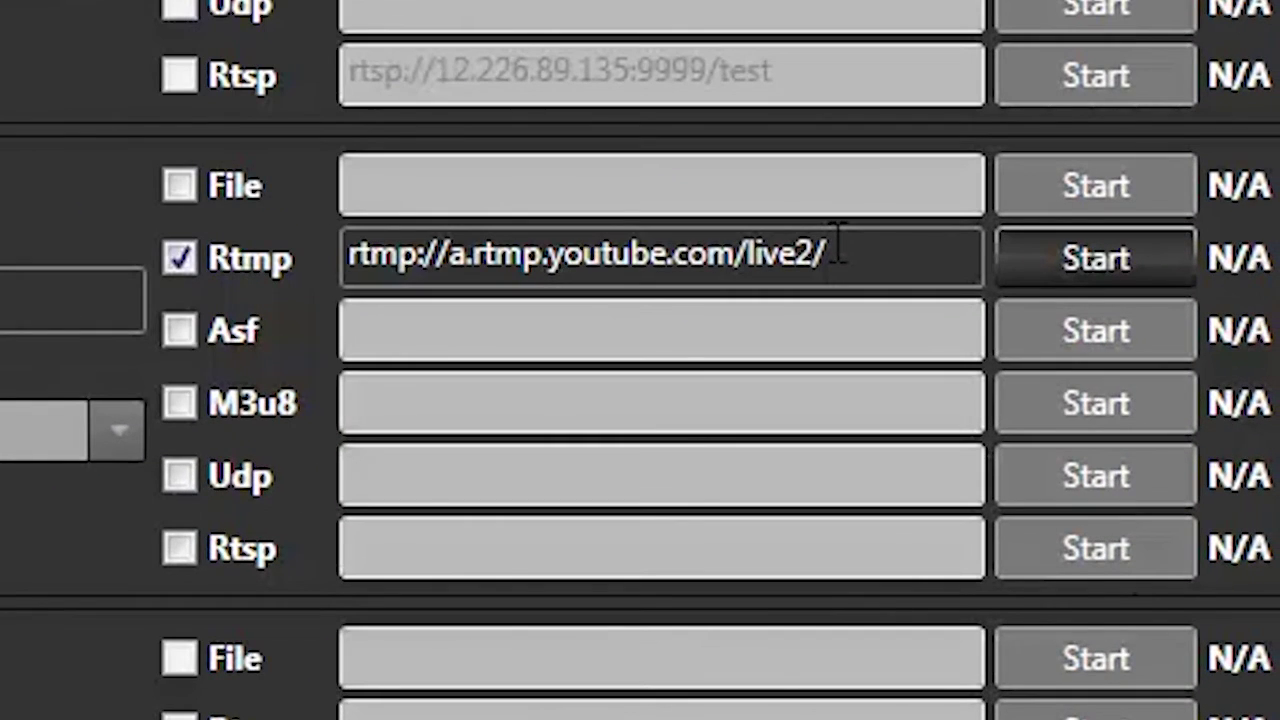
Append the stream key to encoder 2's YouTube RTMP address and start streaming.
{"action": "right_click", "coordinate": [838, 245]}
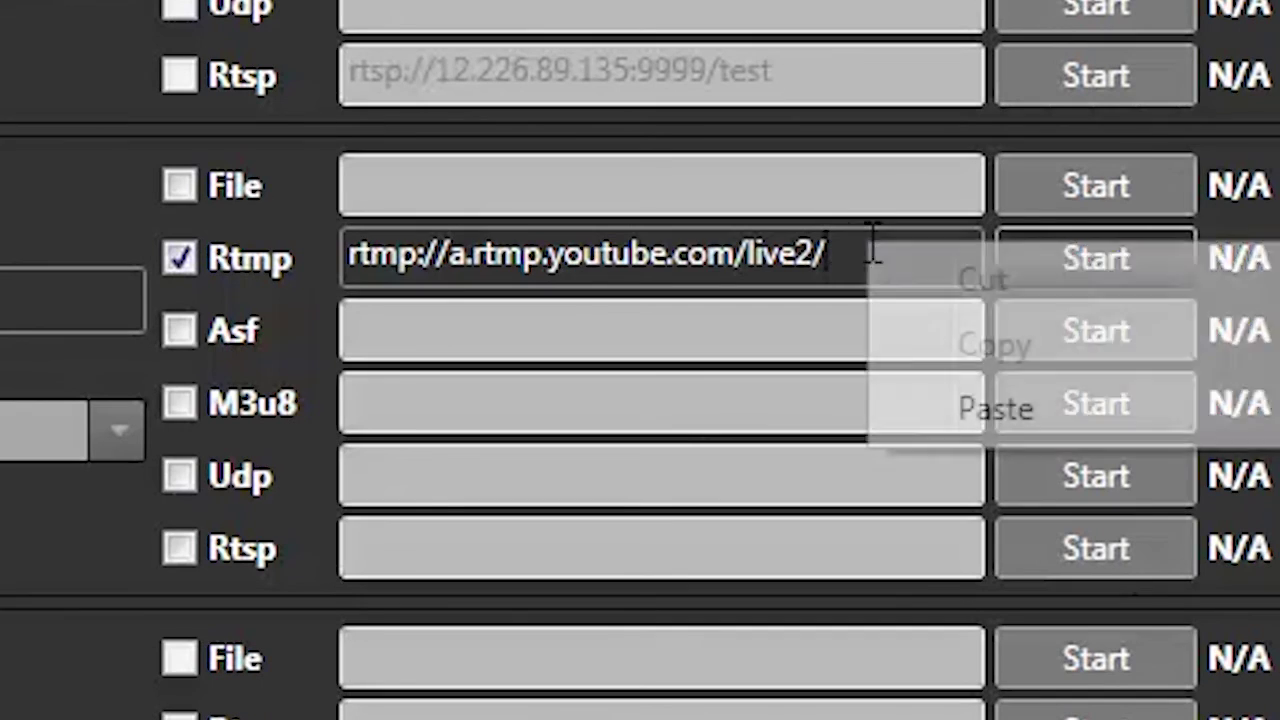
{"action": "left_click", "coordinate": [1006, 406]}
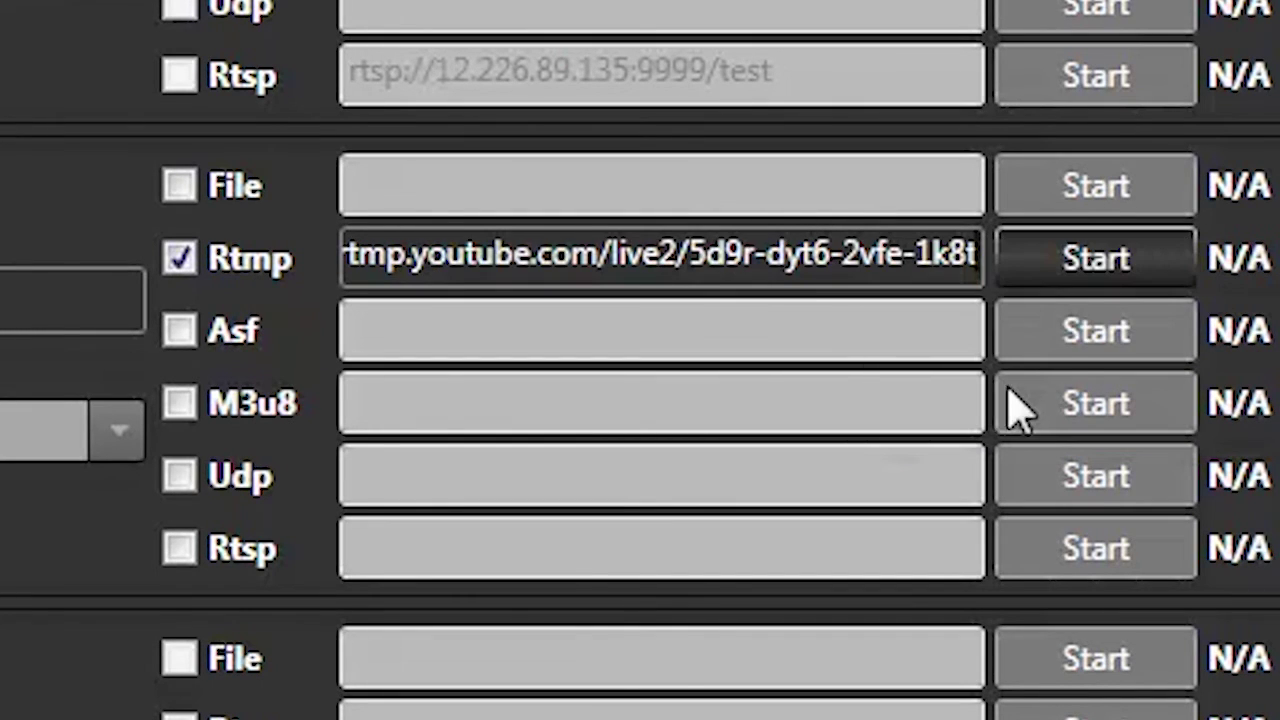
{"action": "left_click", "coordinate": [1121, 268]}
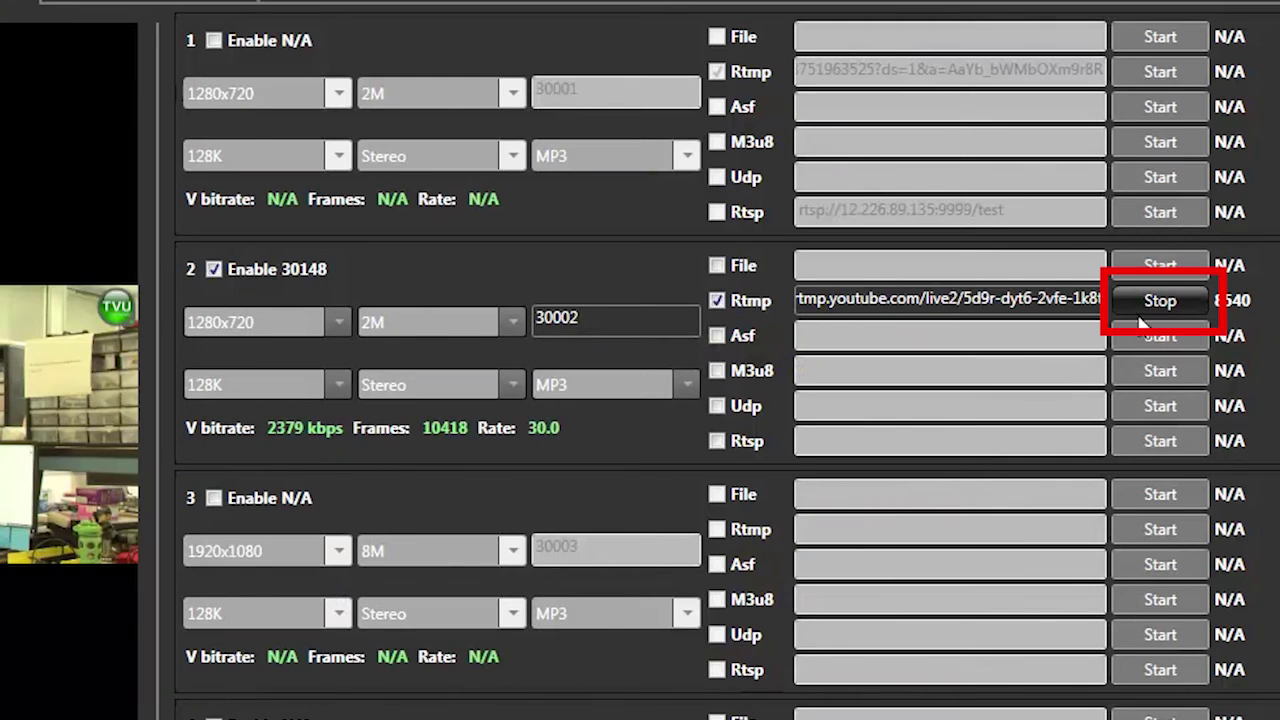
Stop encoder 2's YouTube stream and take the TVU_ONE_ad10 source off air.
{"action": "left_click", "coordinate": [1167, 301]}
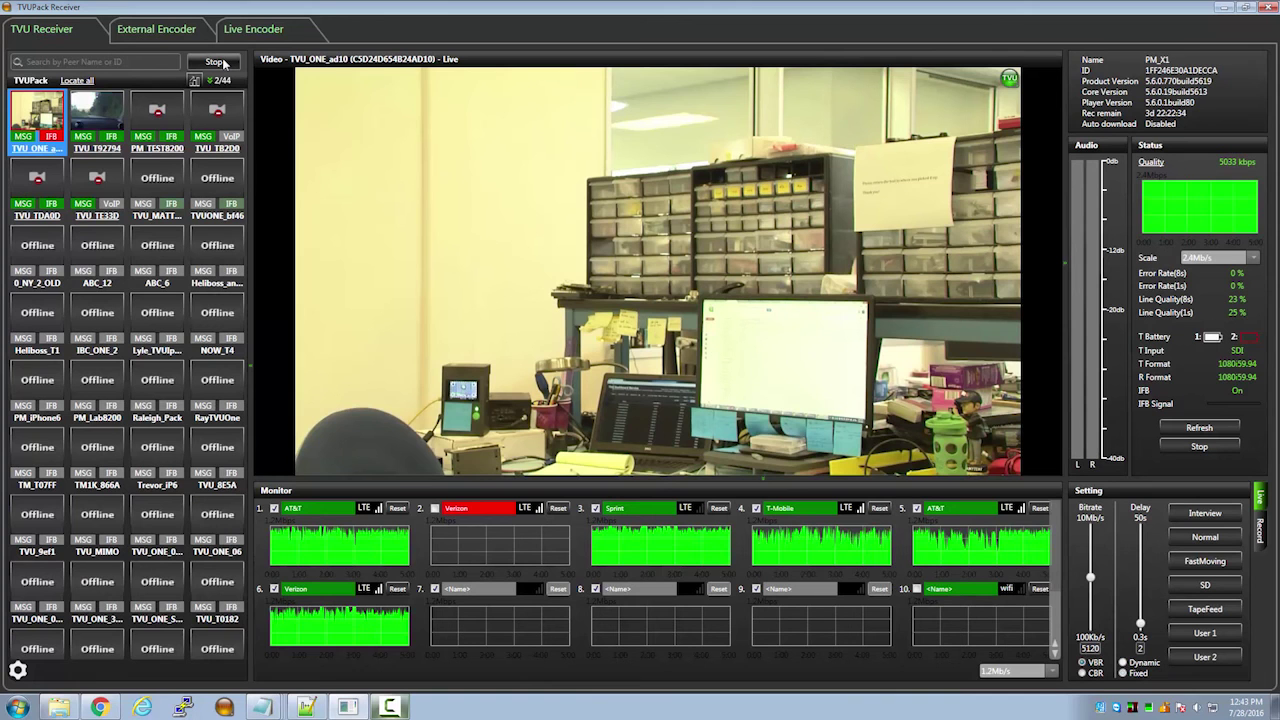
{"action": "left_click", "coordinate": [216, 62]}
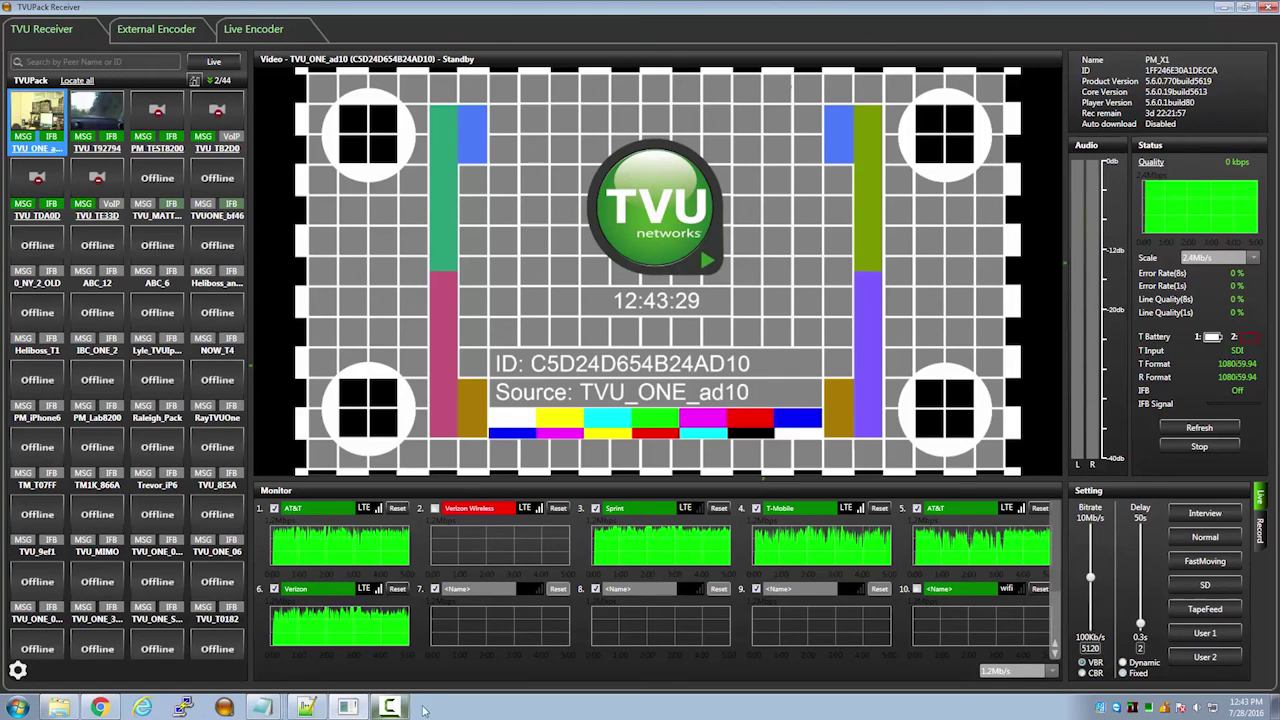
{"action": "left_click", "coordinate": [390, 707]}
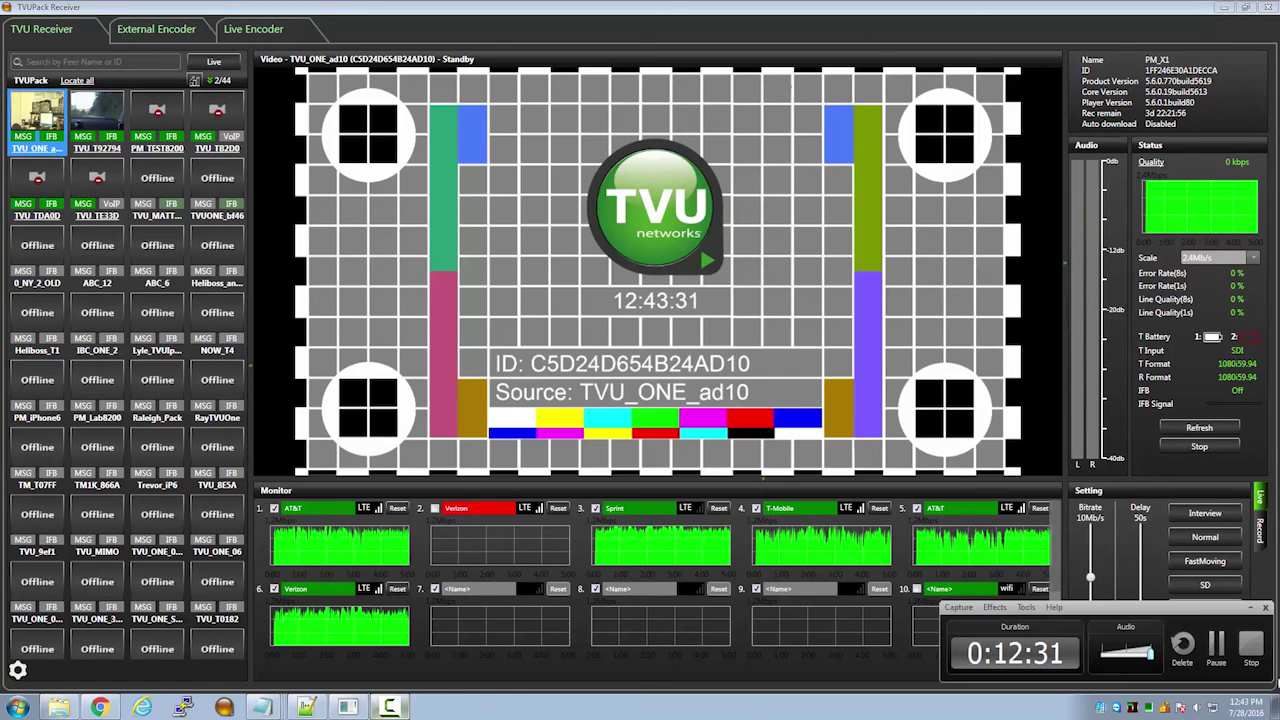